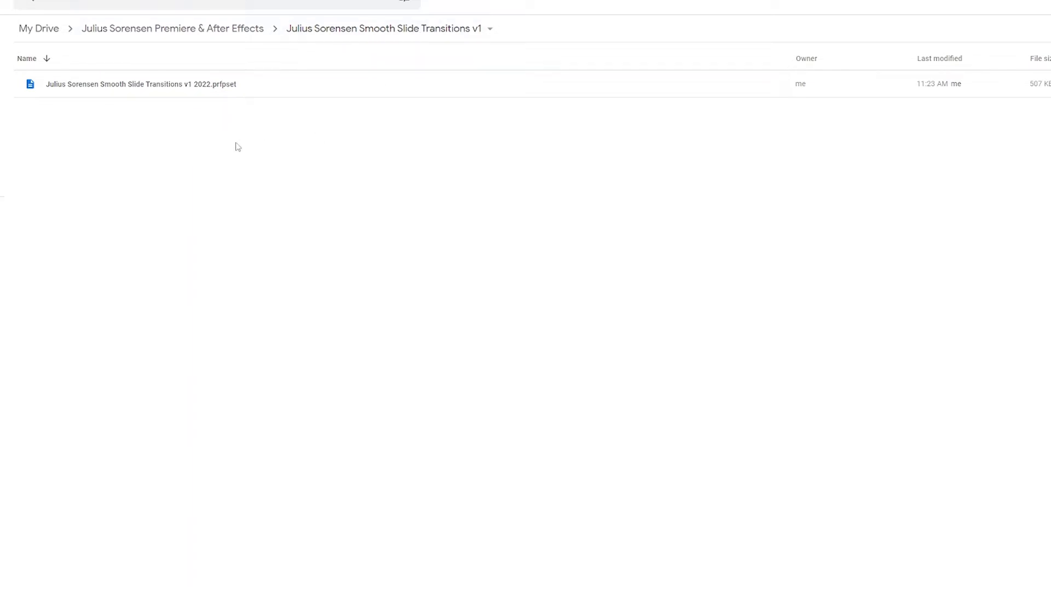
- Download the Smooth Slide Transitions v1 2022.prfpset preset file from the drive folder and open the downloaded file's options
click(163, 88)
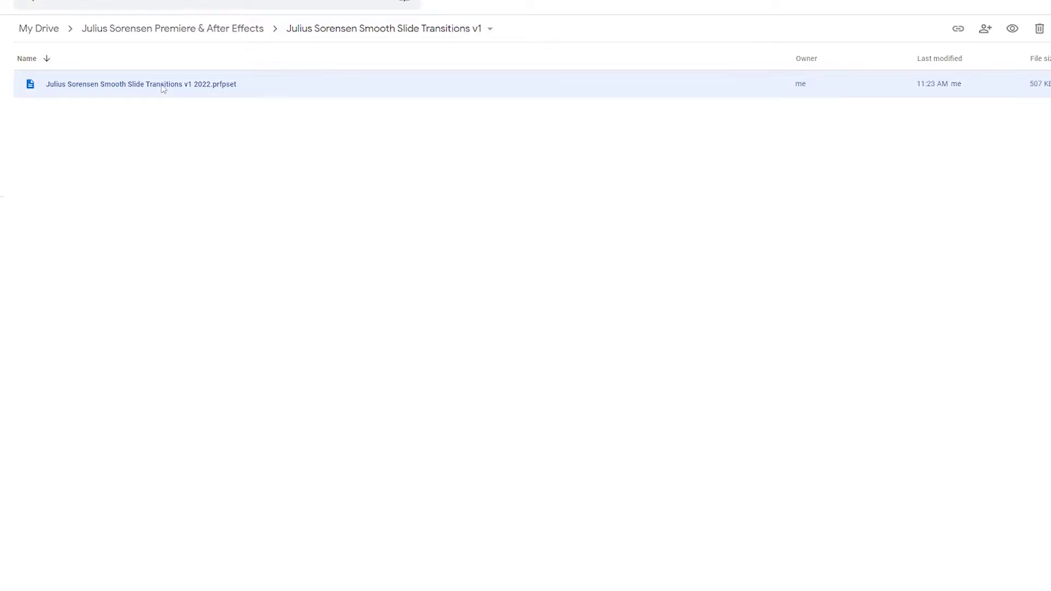
right_click(163, 89)
click(216, 341)
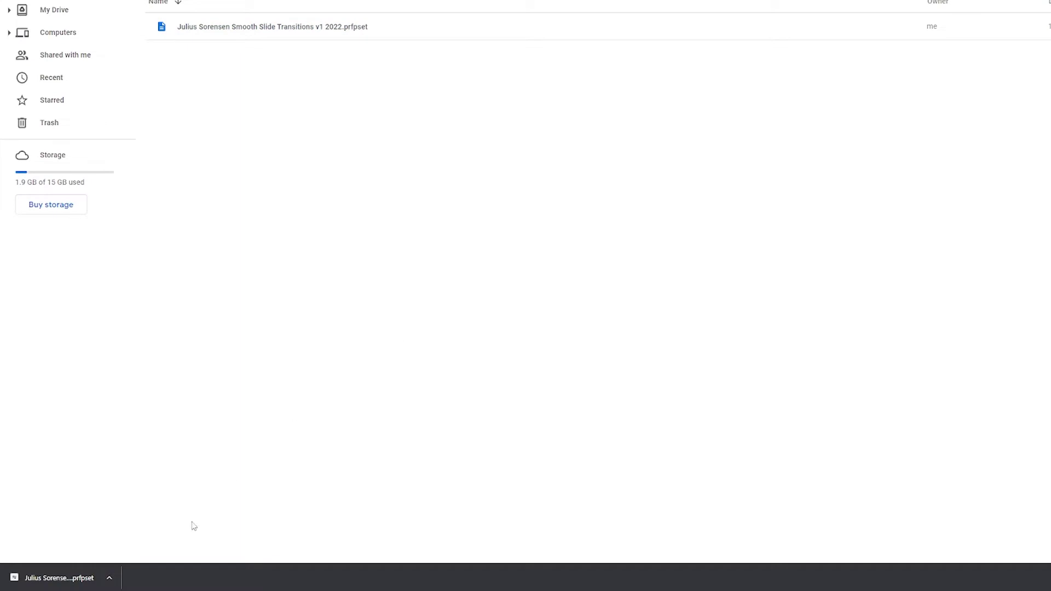
click(110, 578)
click(143, 544)
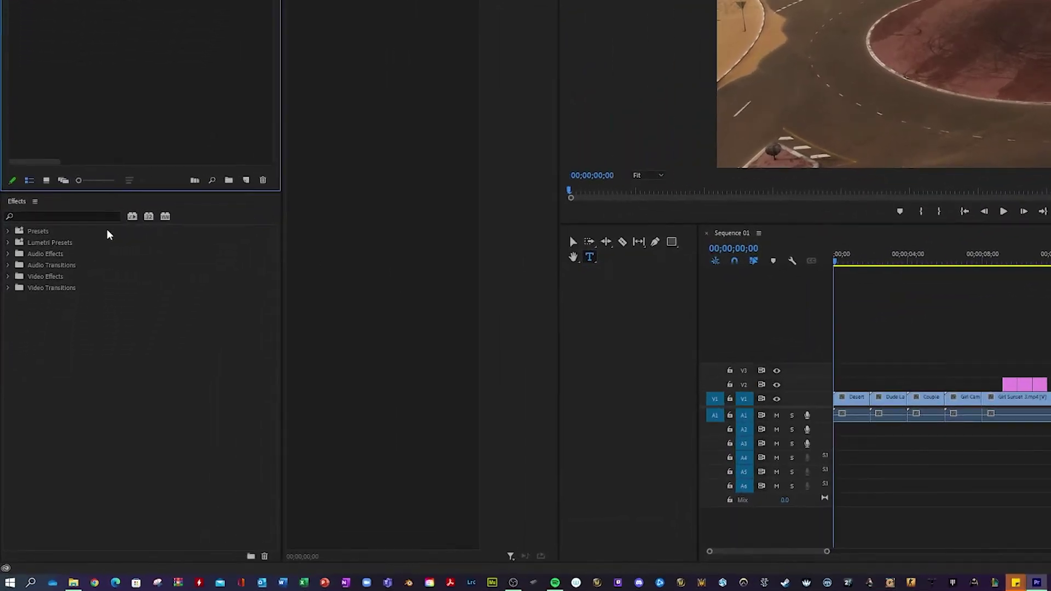
- Import the downloaded Smooth Slide Transitions .prfpset file from Downloads into the Presets bin in Premiere Pro
right_click(44, 129)
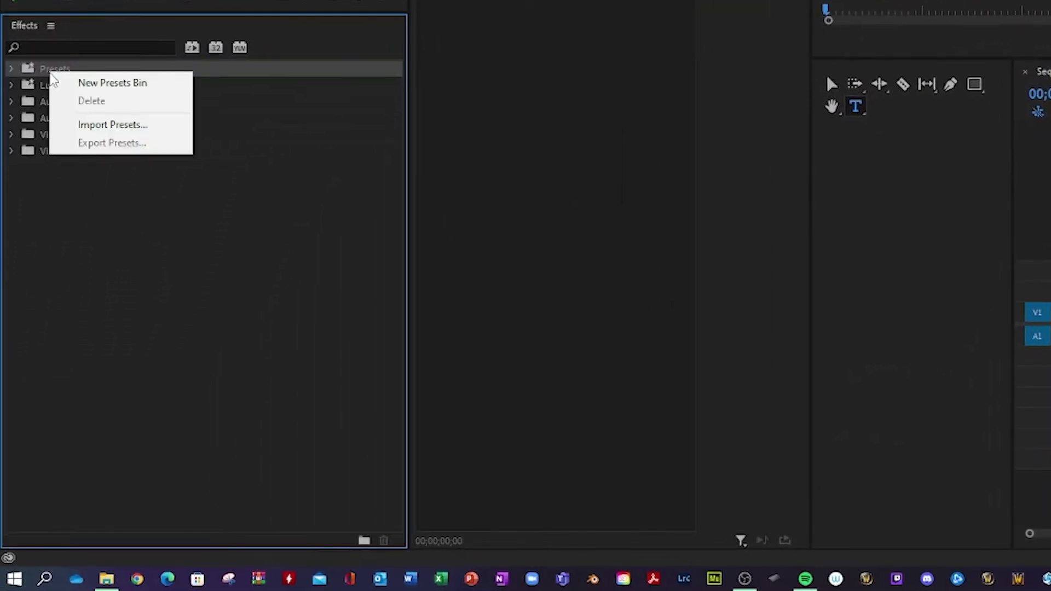
click(83, 126)
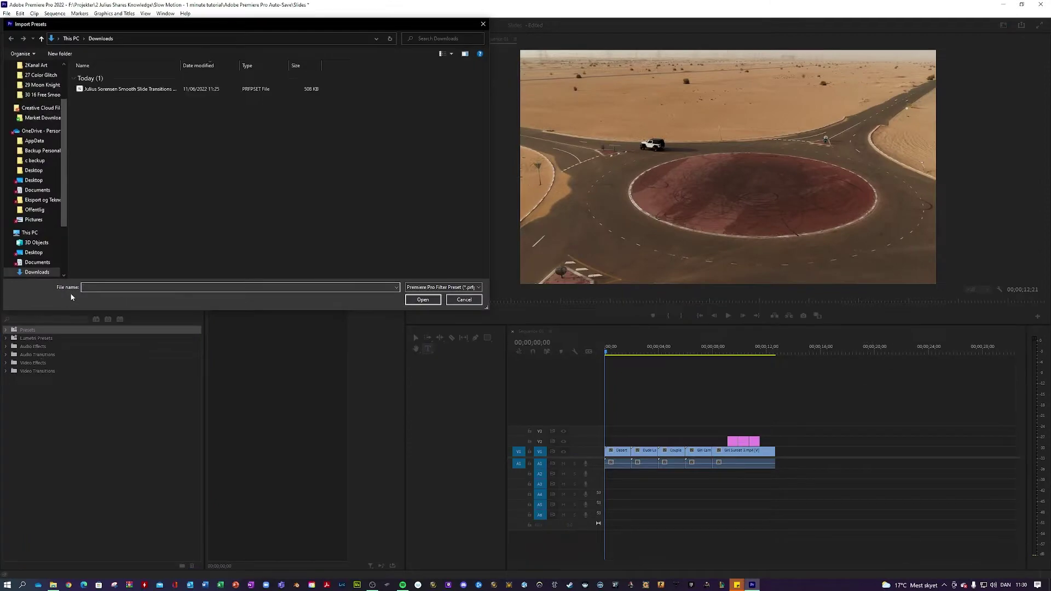
double_click(136, 89)
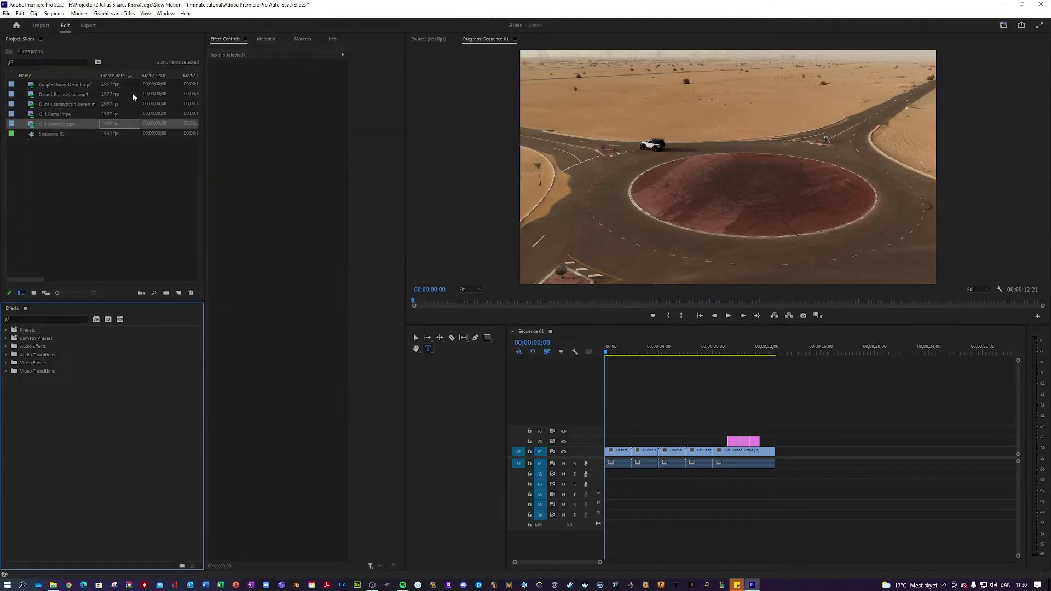
- Expand the Smooth Slides v1 2022 preset folder and look through its Color Offset and Text Slides bins
click(6, 330)
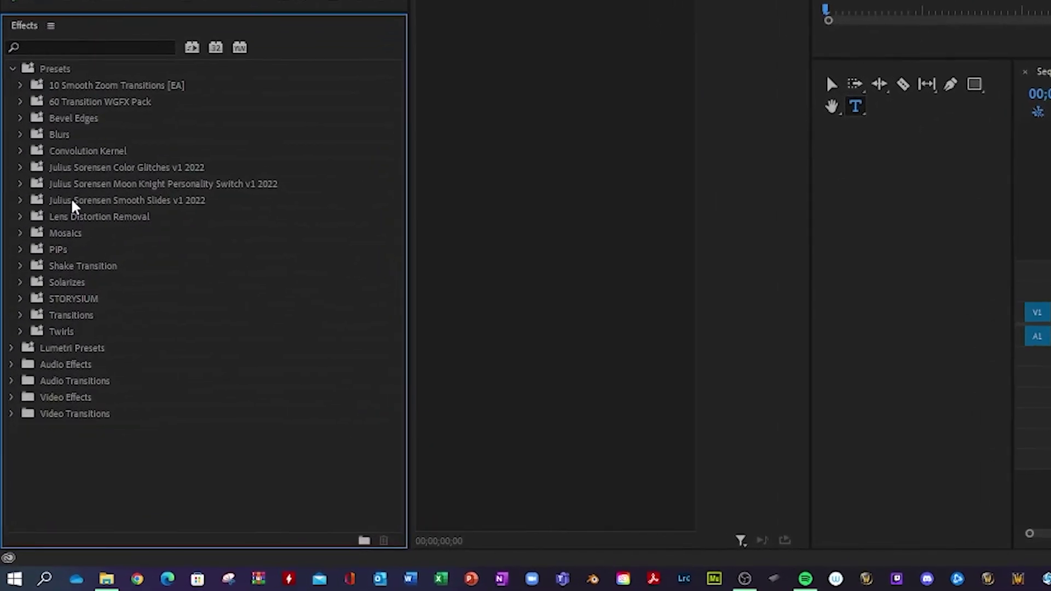
click(20, 201)
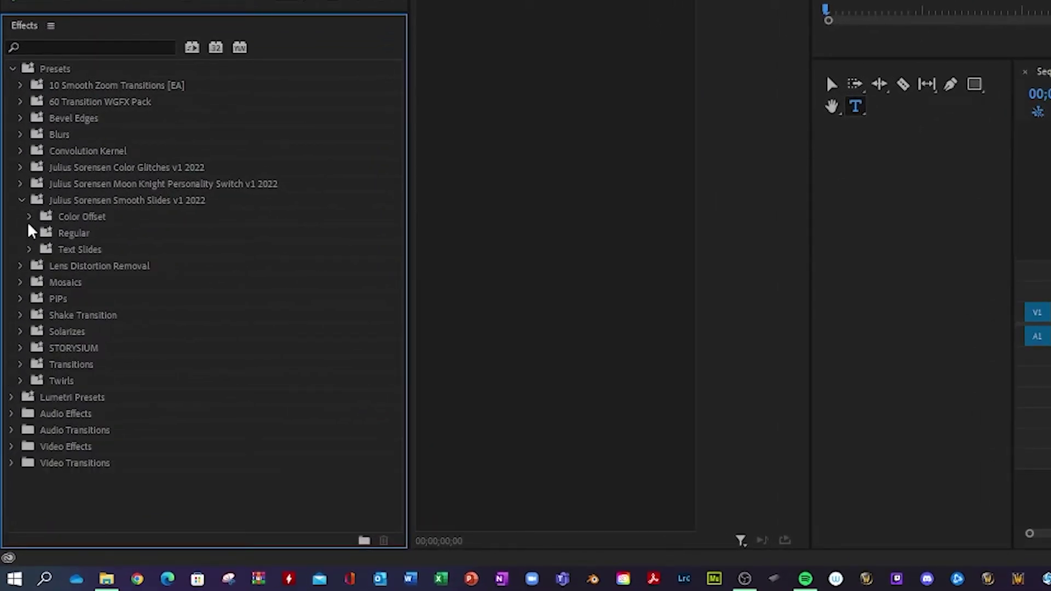
click(28, 219)
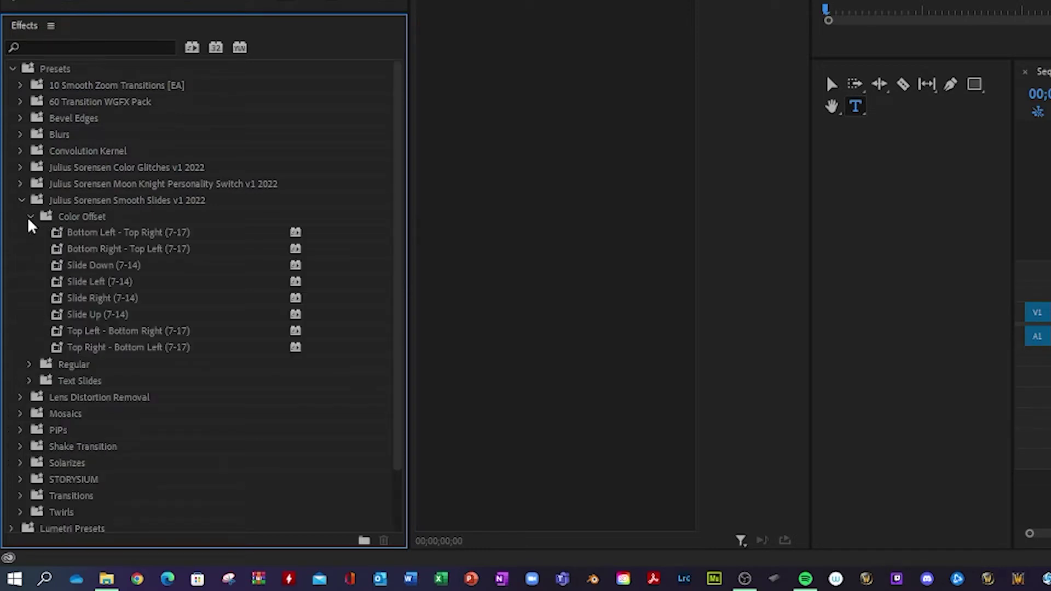
click(29, 219)
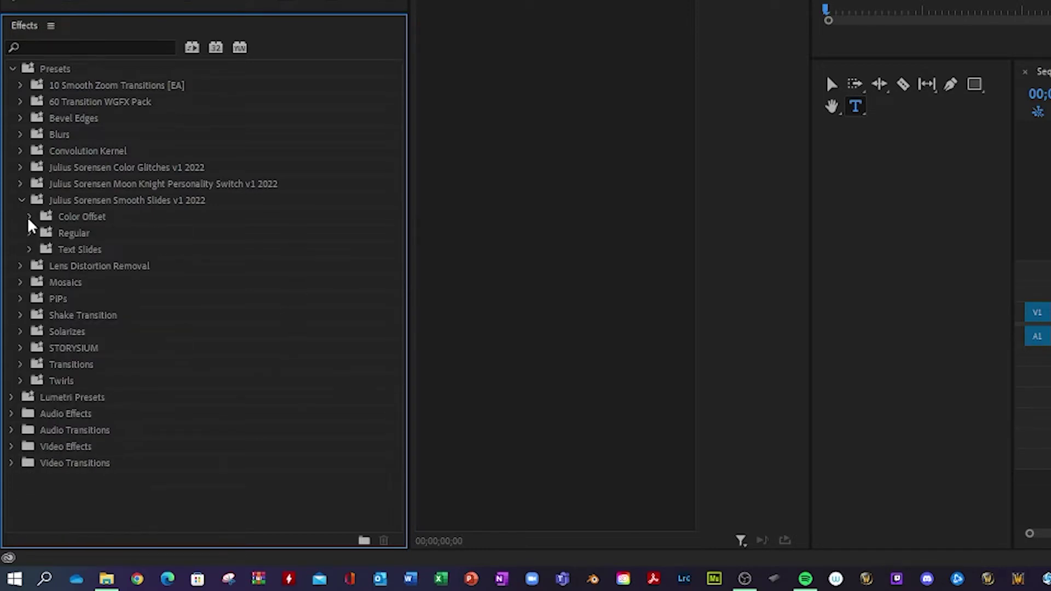
click(29, 249)
click(30, 251)
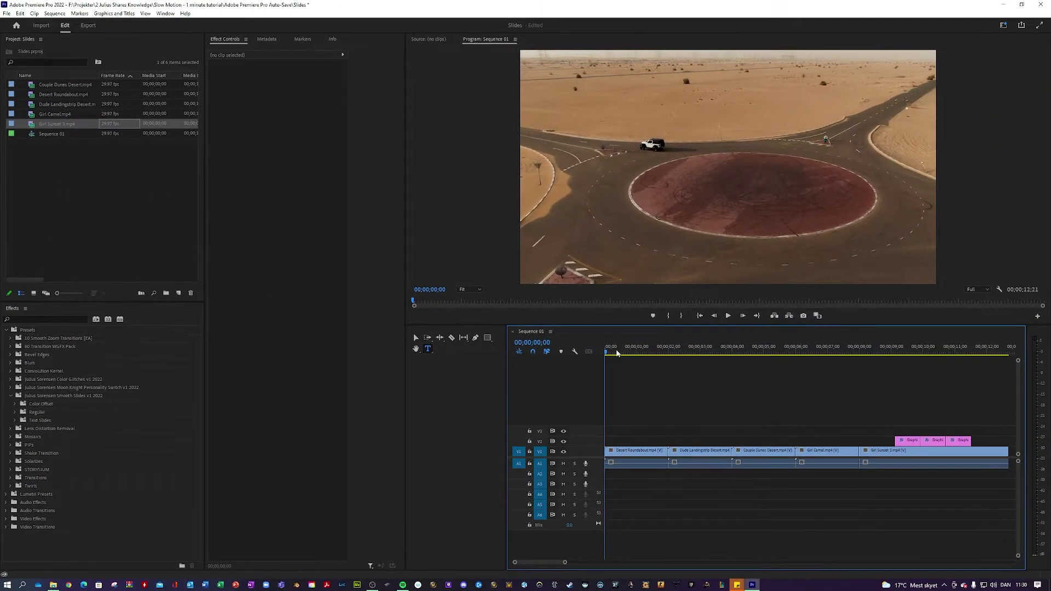
- Scrub through the sequence's clips and create a new 1920 × 1080 adjustment layer at 29.97 fps with square pixels
drag(676, 327, 742, 337)
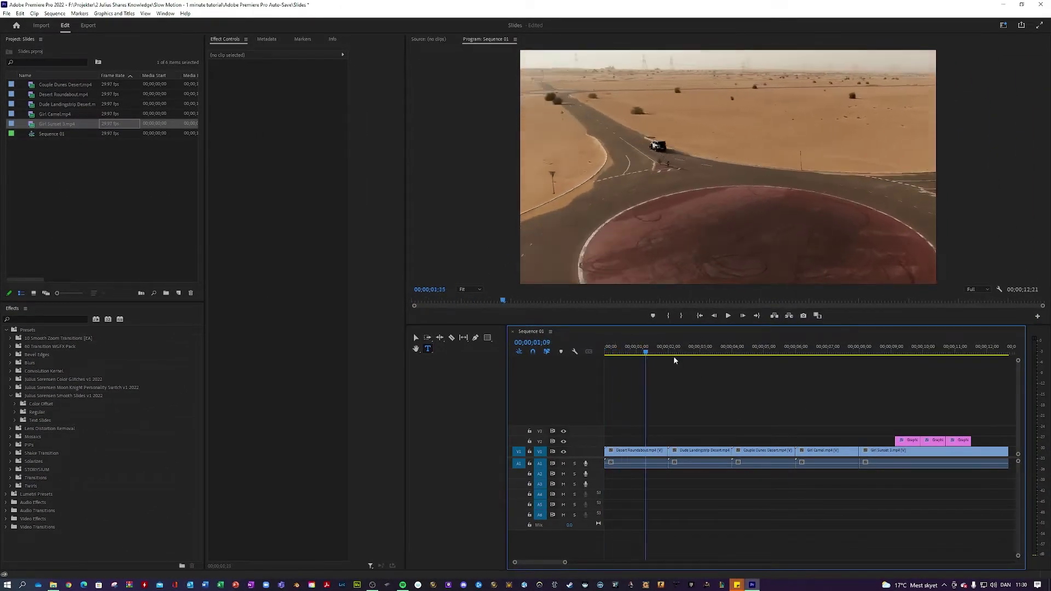
drag(673, 356, 881, 385)
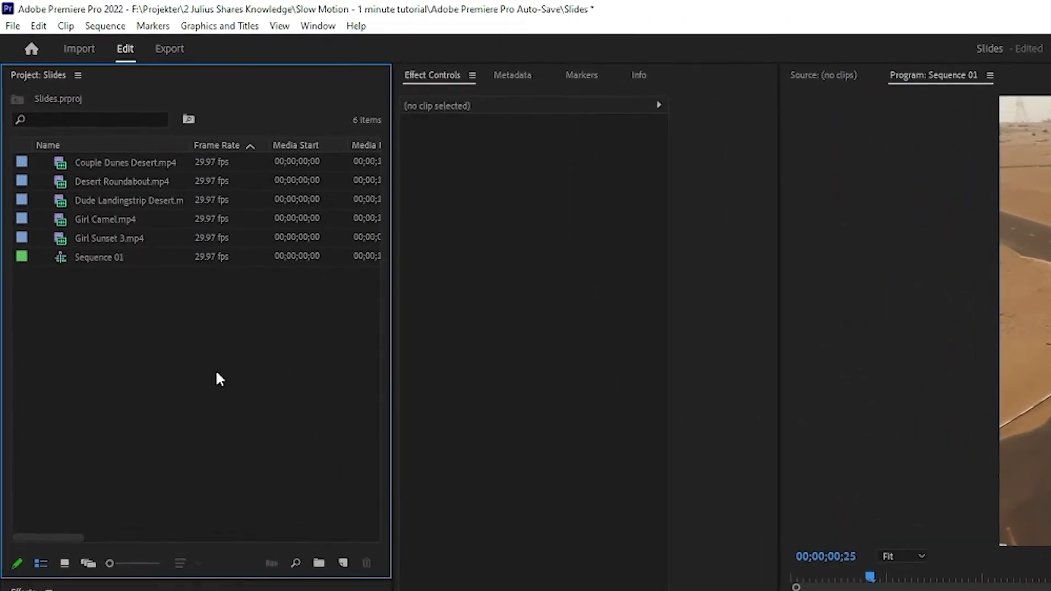
right_click(112, 194)
mouse_move(280, 462)
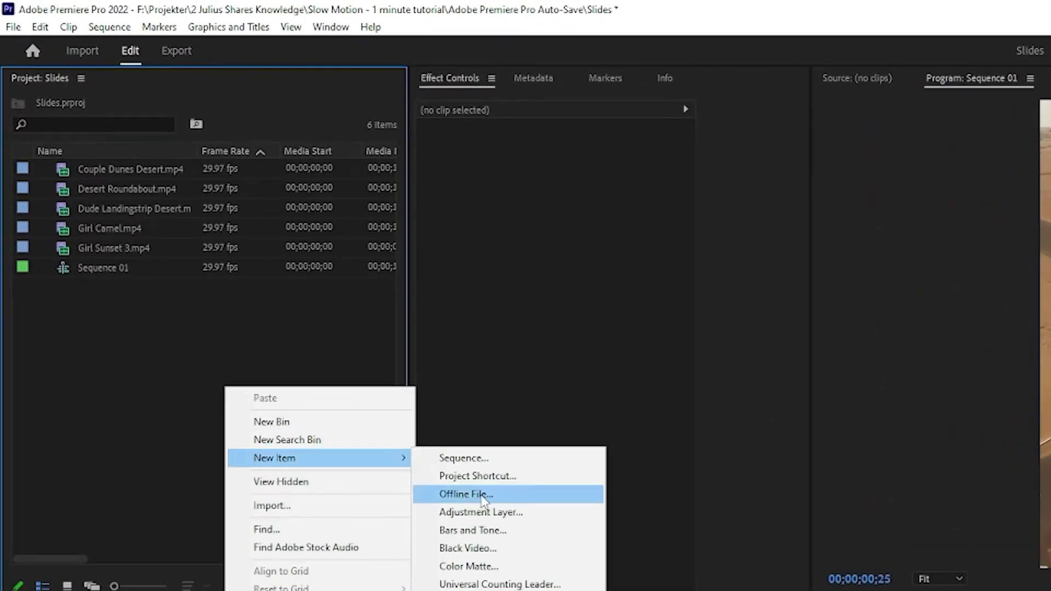
click(508, 513)
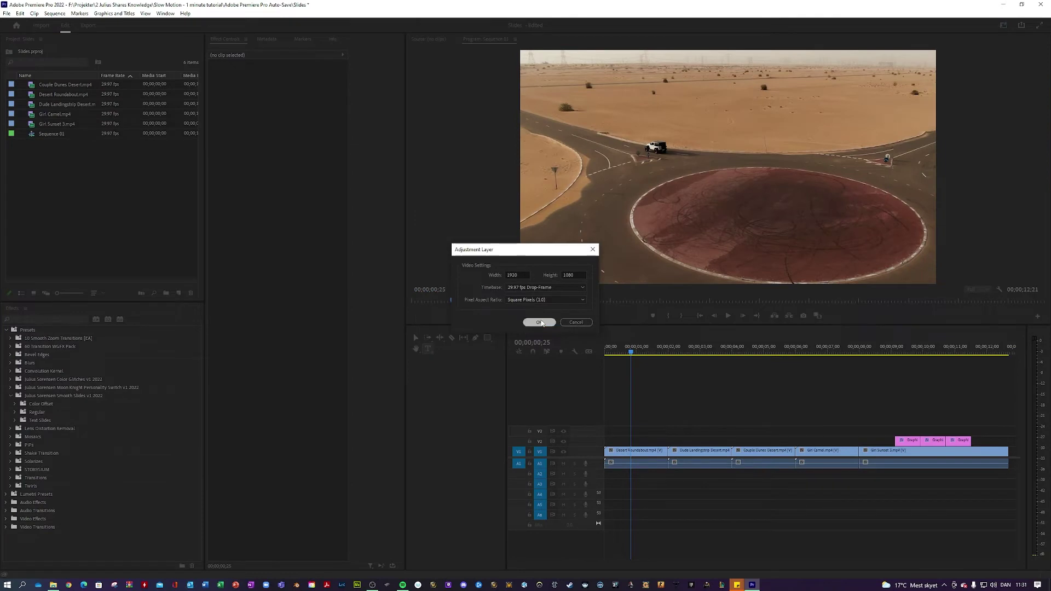
click(537, 322)
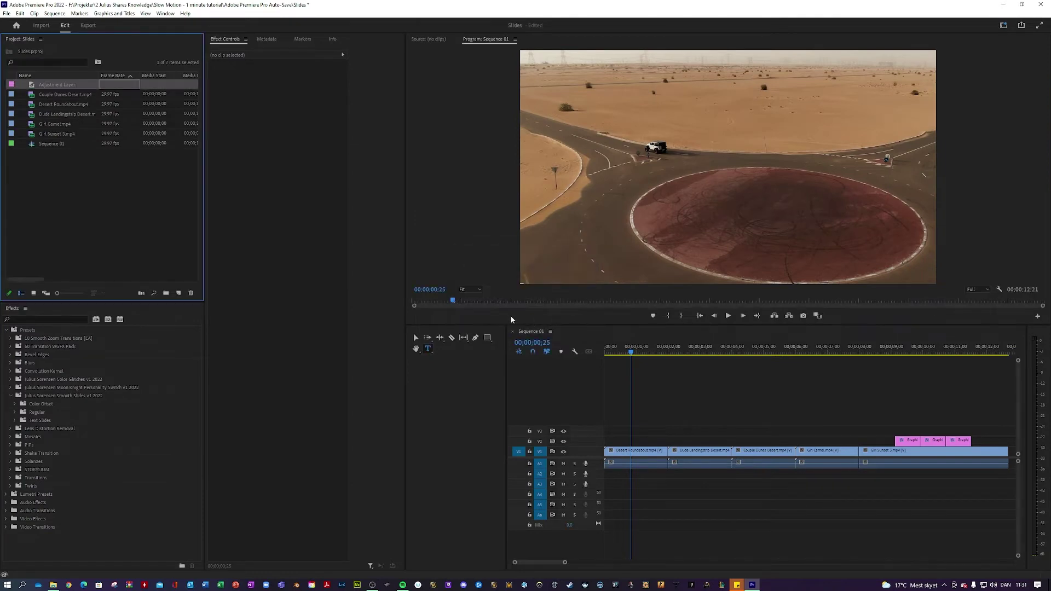
- Expand the Regular presets bin and place the adjustment layer on V2 at the start of the Dude Landingstrip clip
click(15, 412)
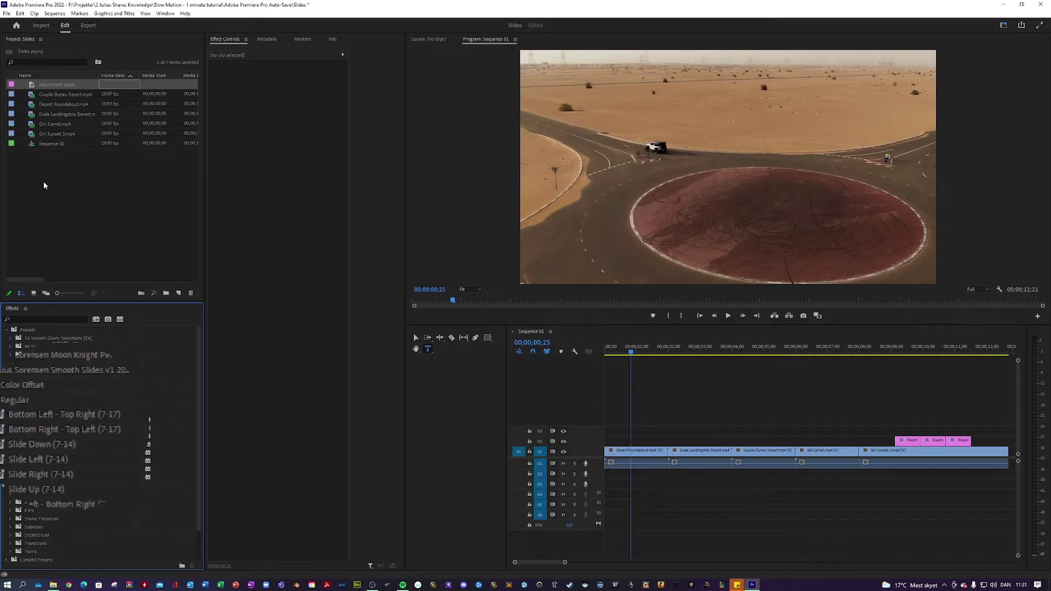
drag(31, 86, 676, 441)
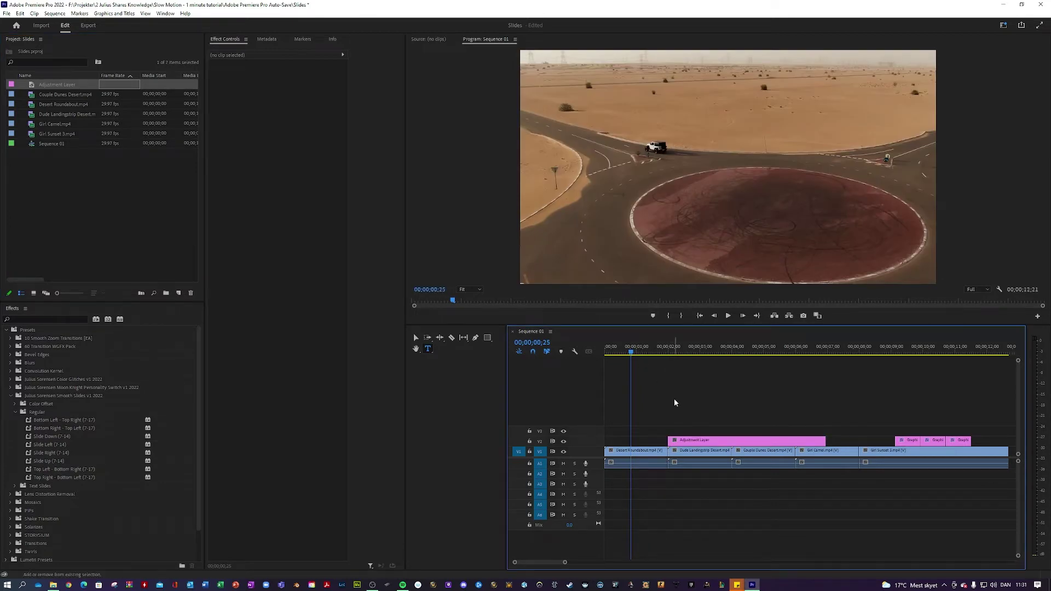
key(shift+Down)
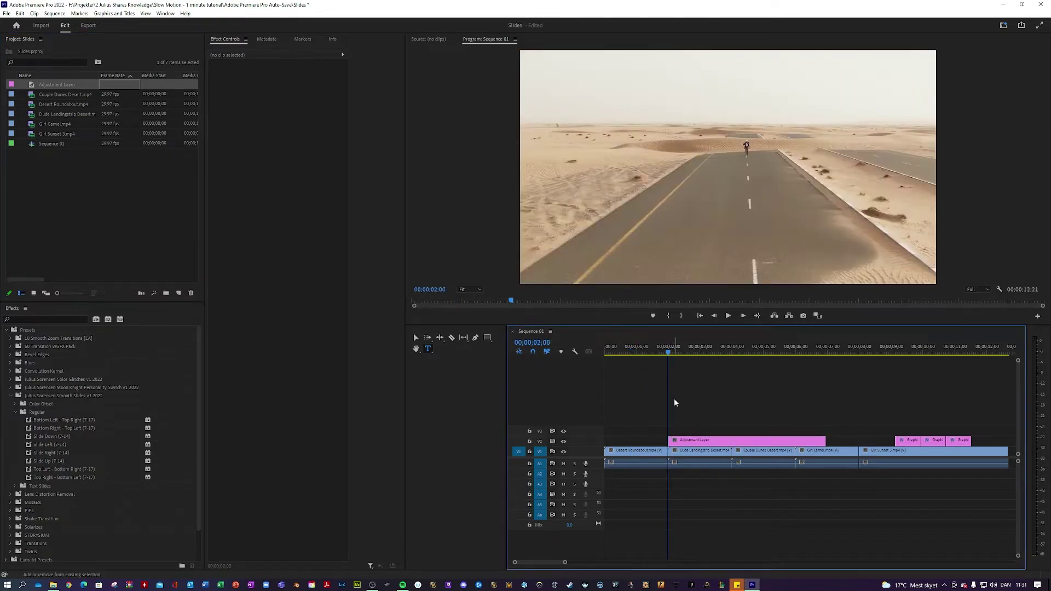
key(Left)
key(Left)
key(Left)
key(Left)
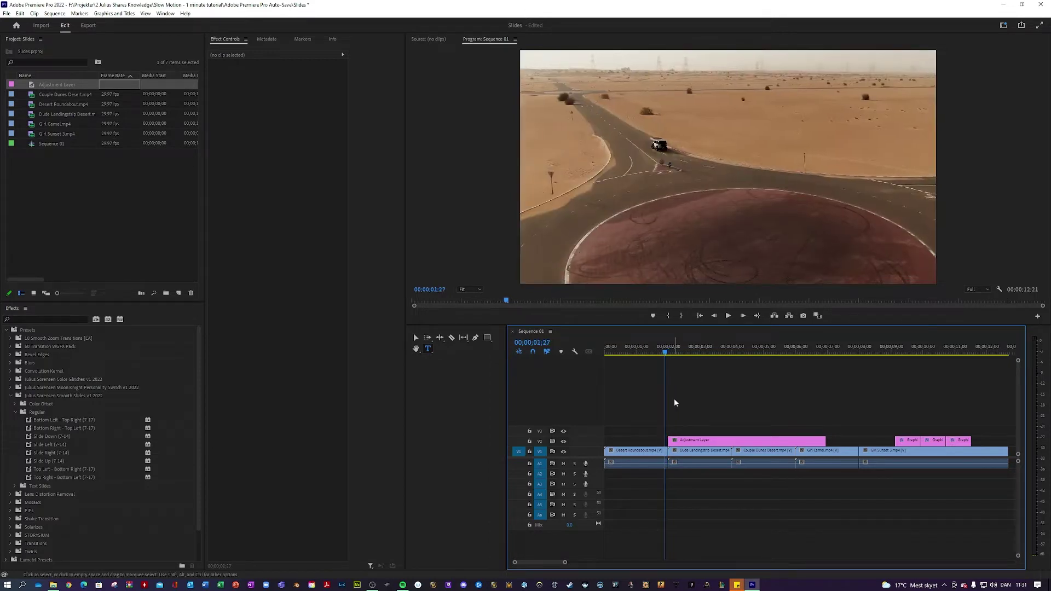
key(Left)
key(Left)
key(Left)
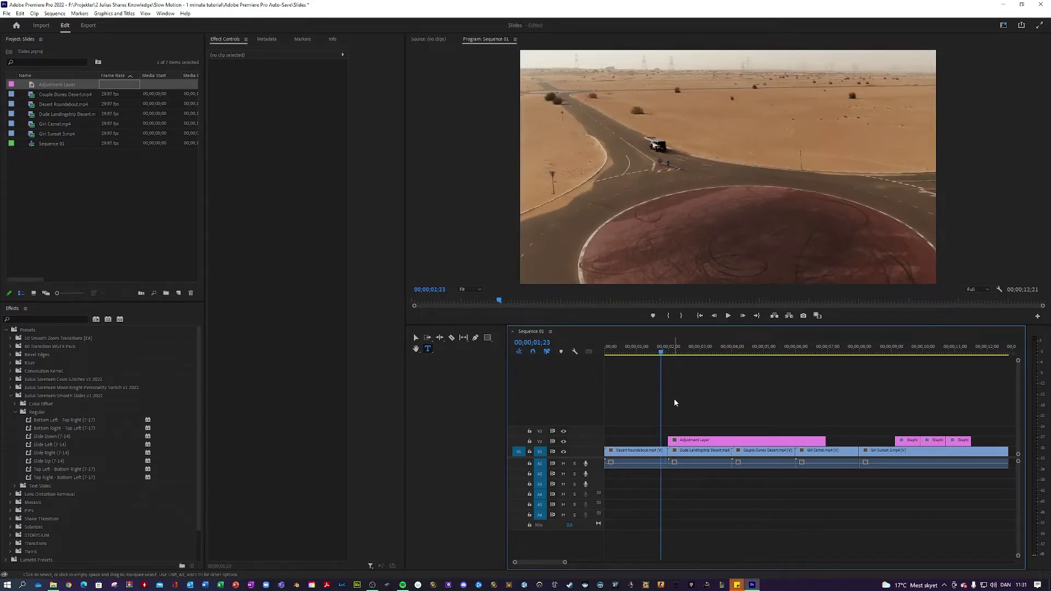
- Extend the adjustment layer's start to seven frames before the first cut, at 00;00;01;23
key(shift+Down)
key(shift)
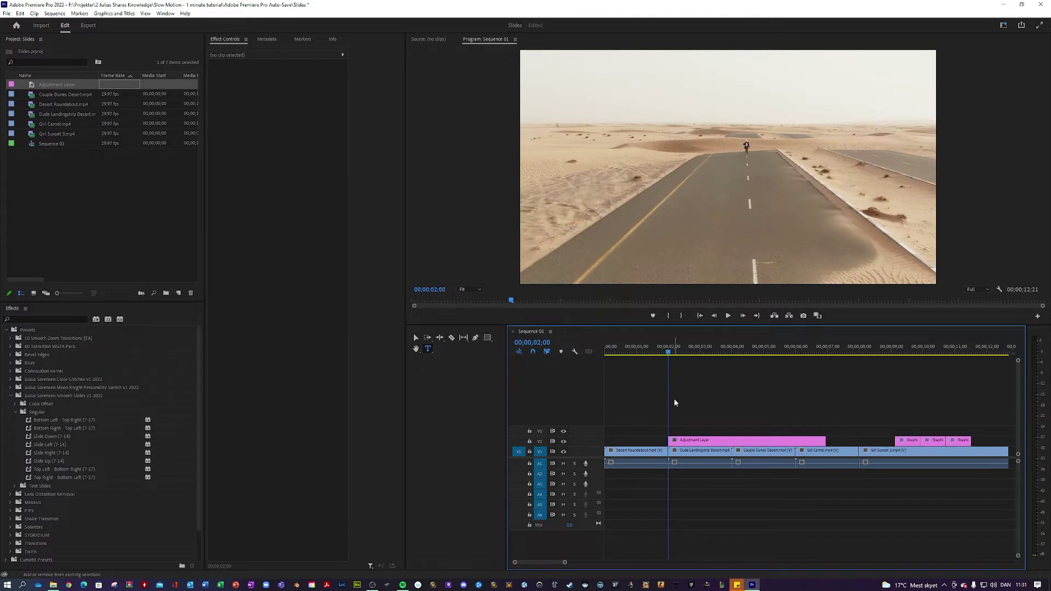
key(shift+Left)
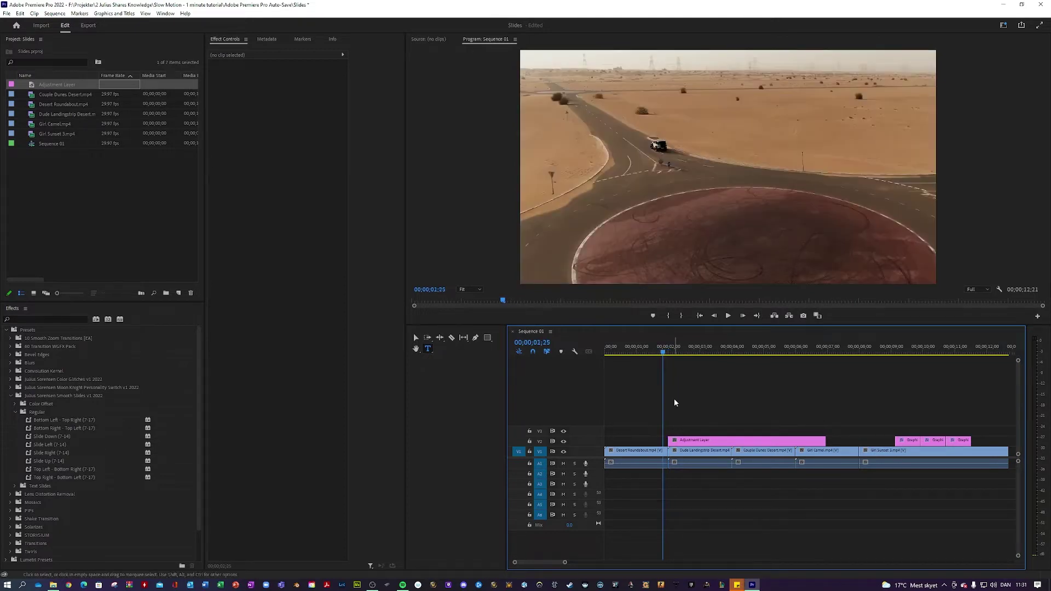
key(Left)
key(Left)
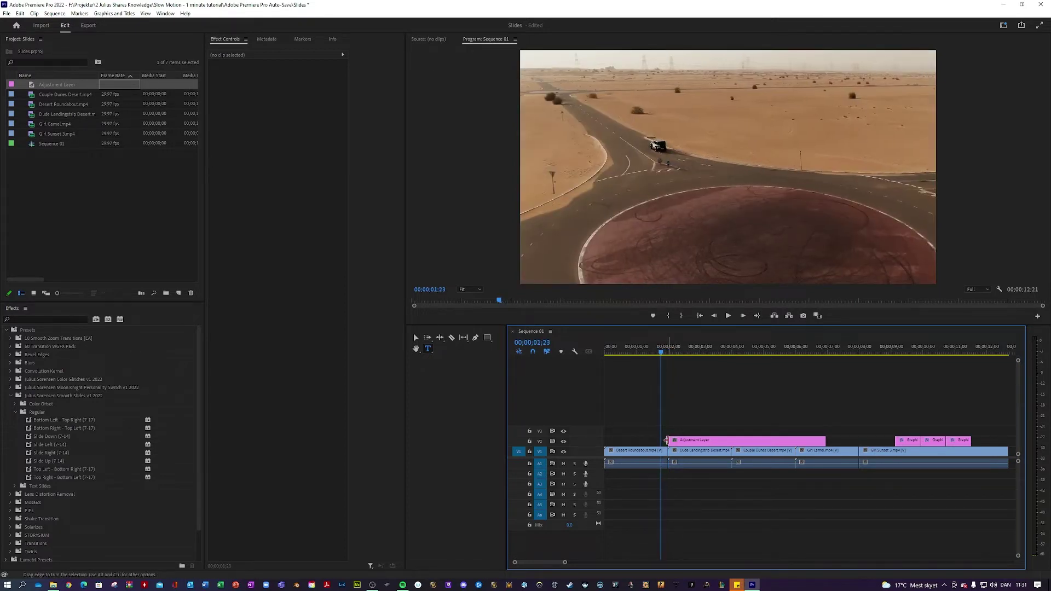
drag(668, 441, 660, 441)
- Trim the adjustment layer's end to 14 frames after the first cut, at 00;00;02;14
key(shift)
key(Right)
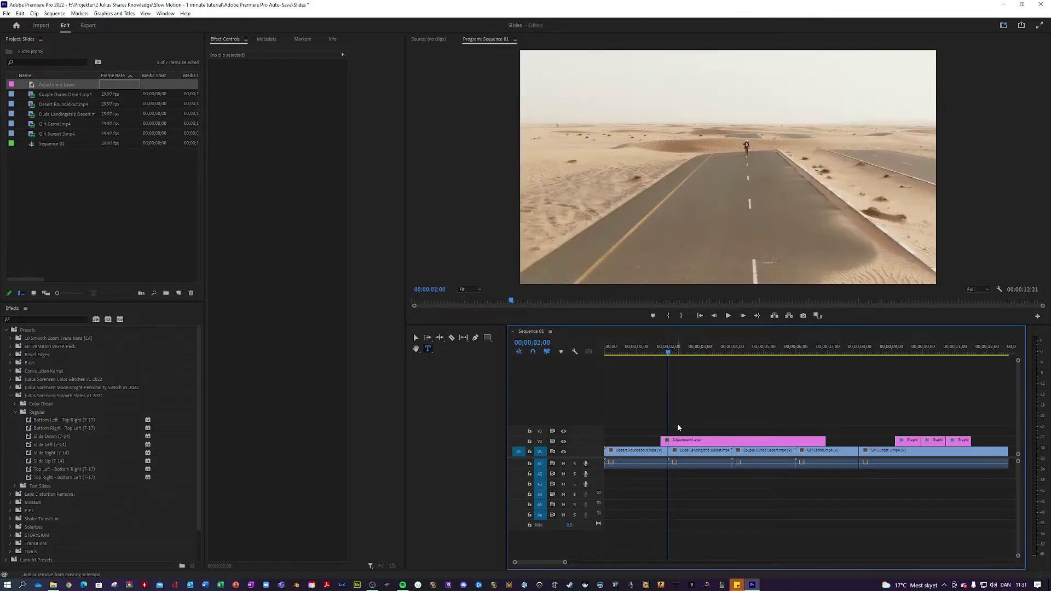
key(Right)
key(Right)
key(Right)
key(Right)
key(Right)
key(Right)
key(Right)
key(Right)
key(Right)
key(Right)
key(Right)
key(Right)
key(Right)
key(Right)
key(Right)
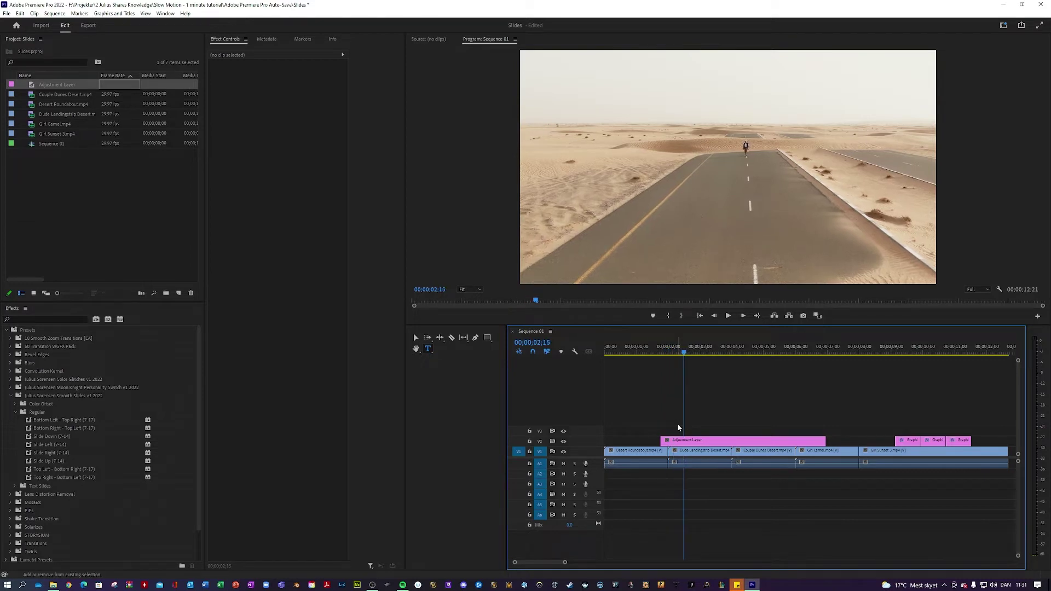
key(Left)
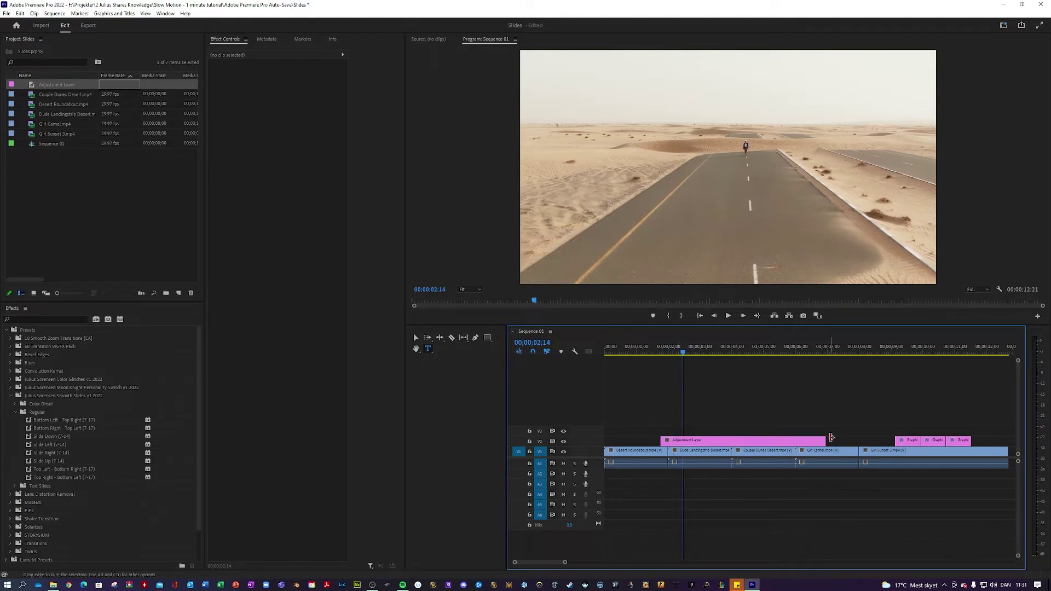
drag(831, 438, 683, 439)
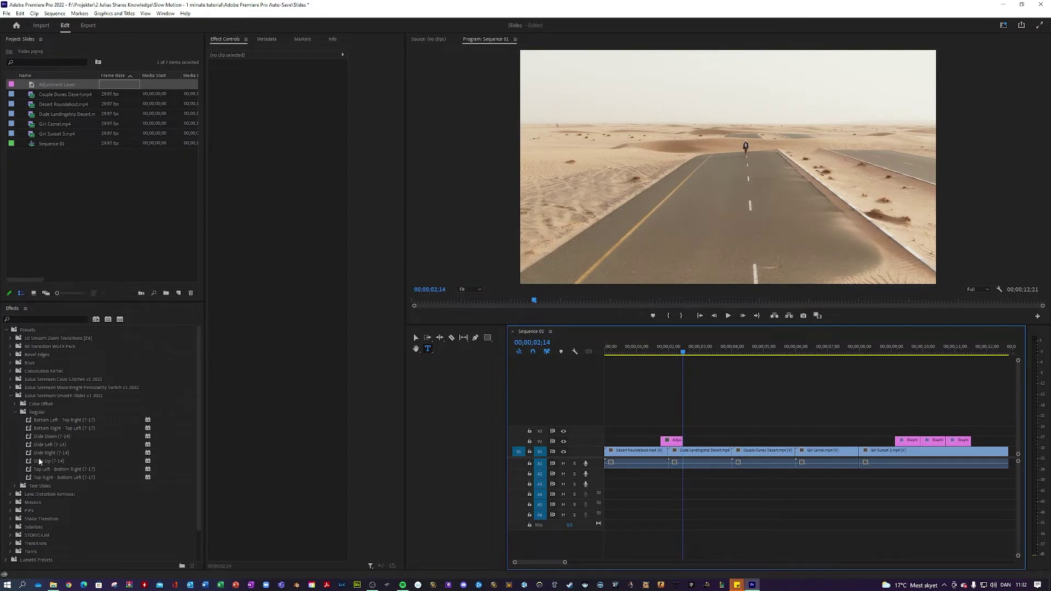
- Apply the Regular Slide Down (7-14) preset to the adjustment layer and play back the transition
drag(45, 437, 672, 441)
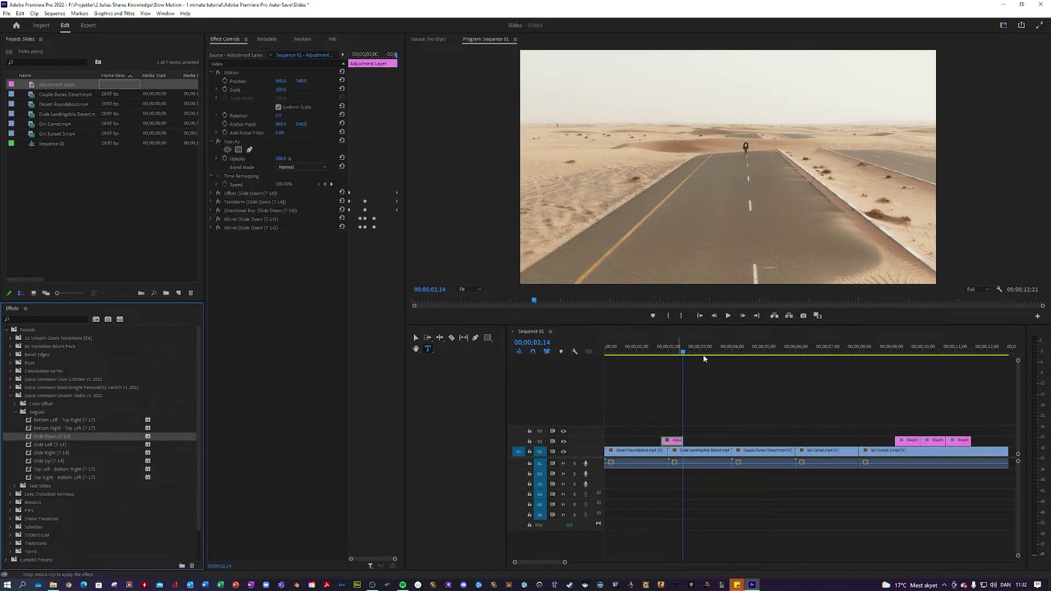
drag(684, 351, 647, 379)
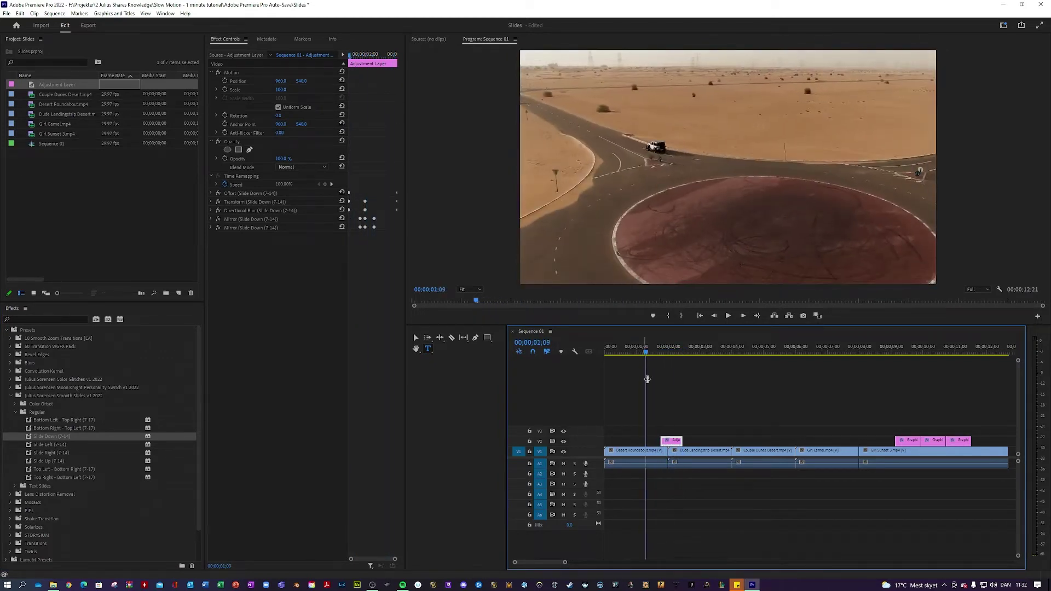
key(space)
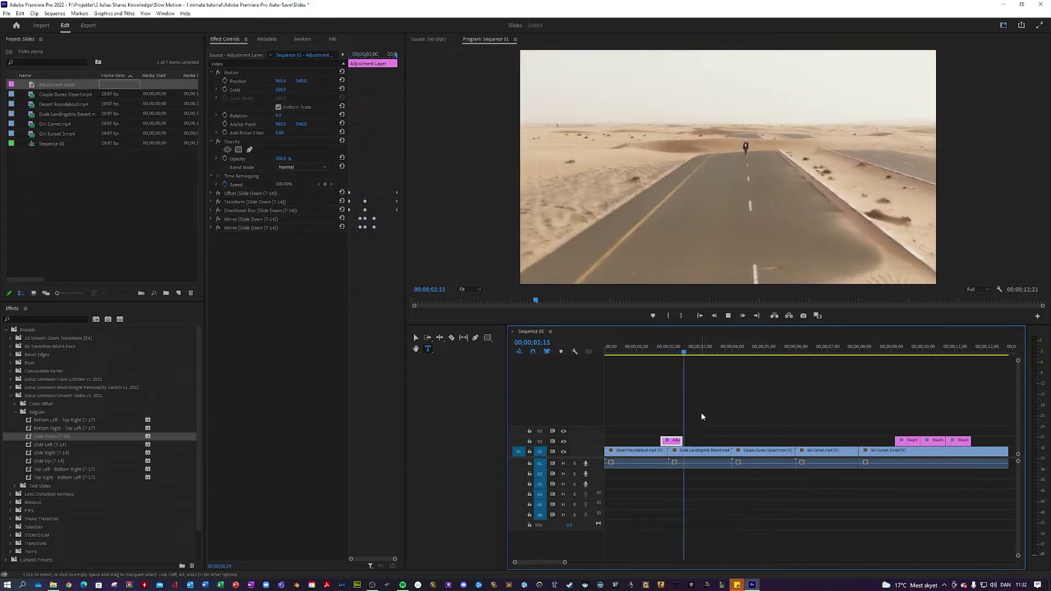
click(748, 405)
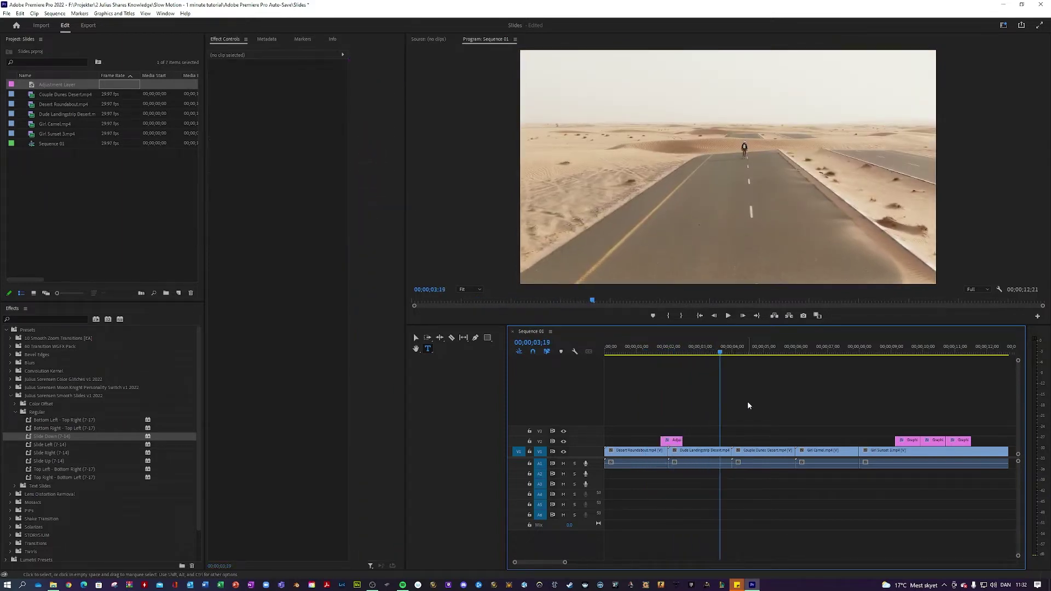
- Place another adjustment layer on V4 at the start of the Couple Dunes Desert clip and move the playhead to 00;00;03;23
key(Down)
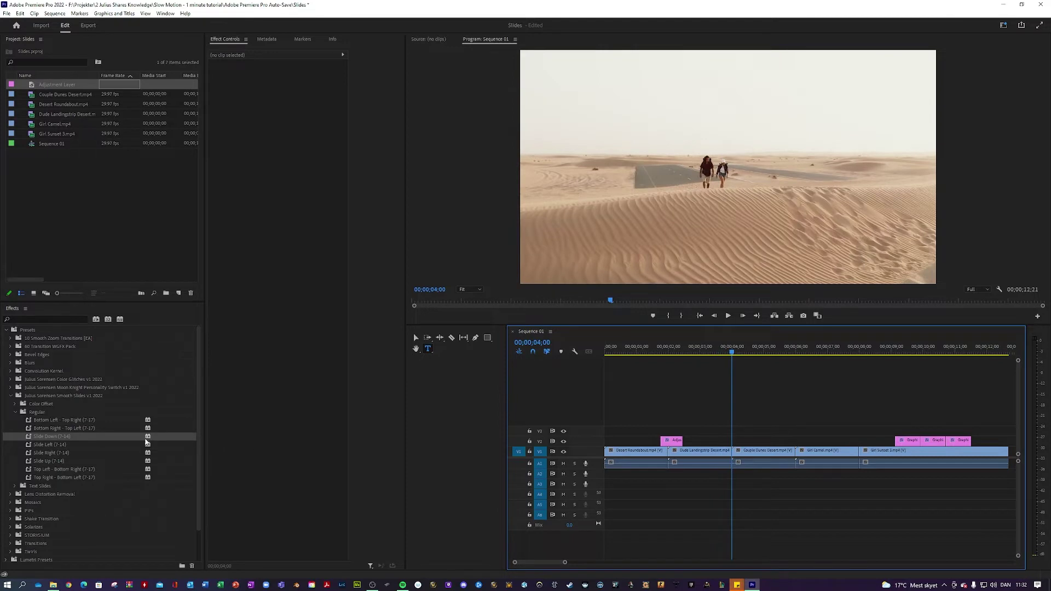
drag(33, 87, 736, 421)
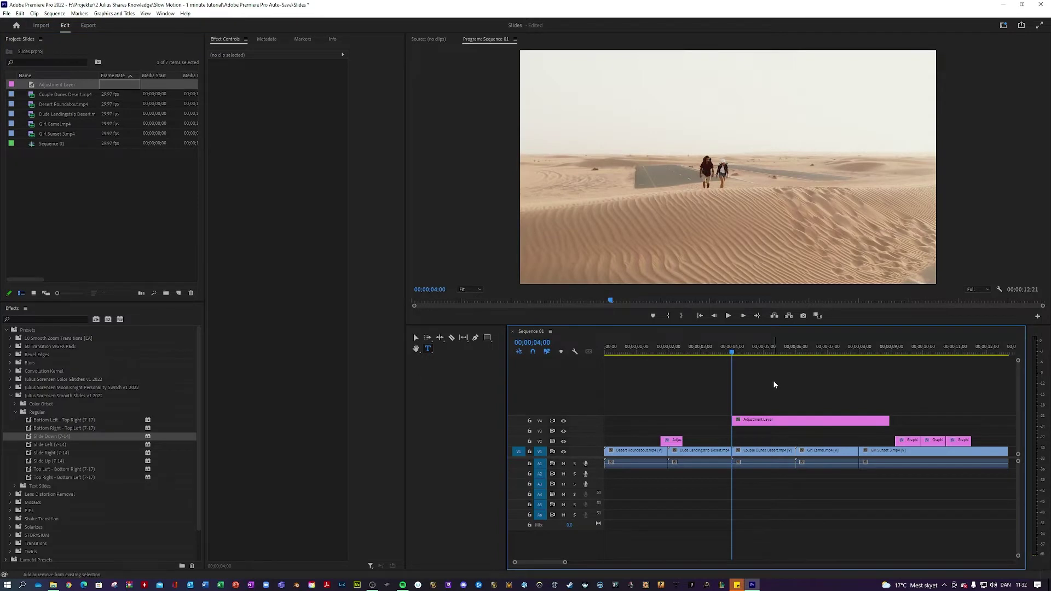
key(Left)
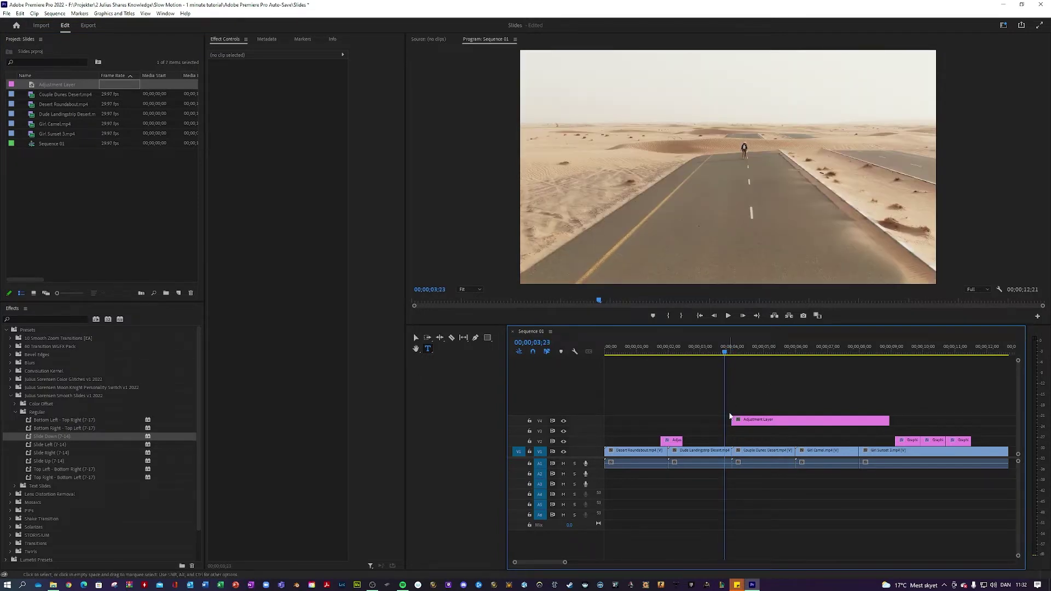
- Extend the new adjustment layer's start to 00;00;03;23, trim its end to 00;00;04;17 and place it on V2
drag(747, 420, 741, 419)
key(Right)
key(shift+Right)
key(shift+Right)
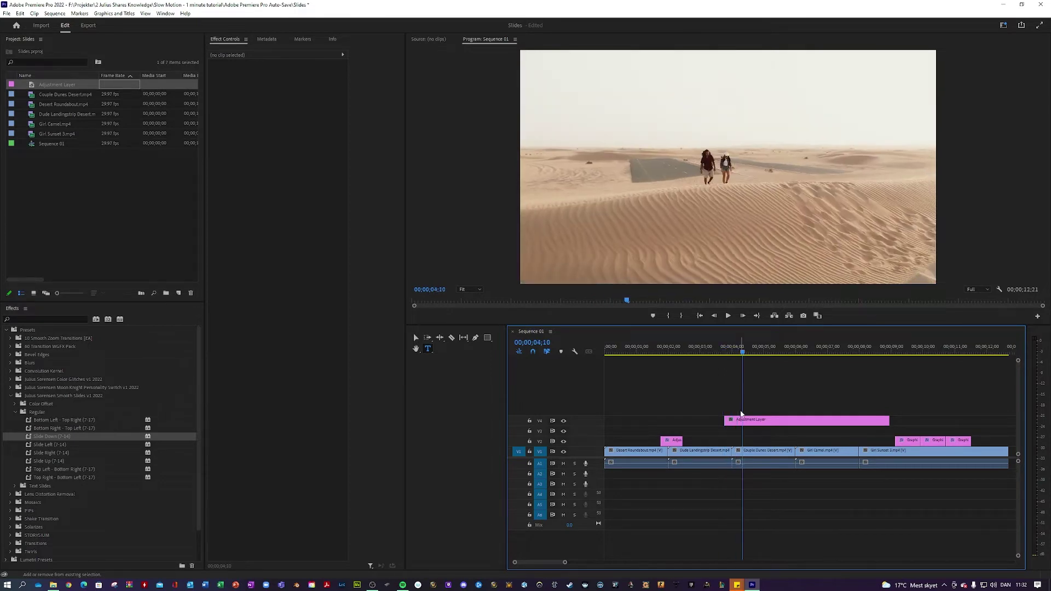
key(shift+Right)
key(Right)
key(Right)
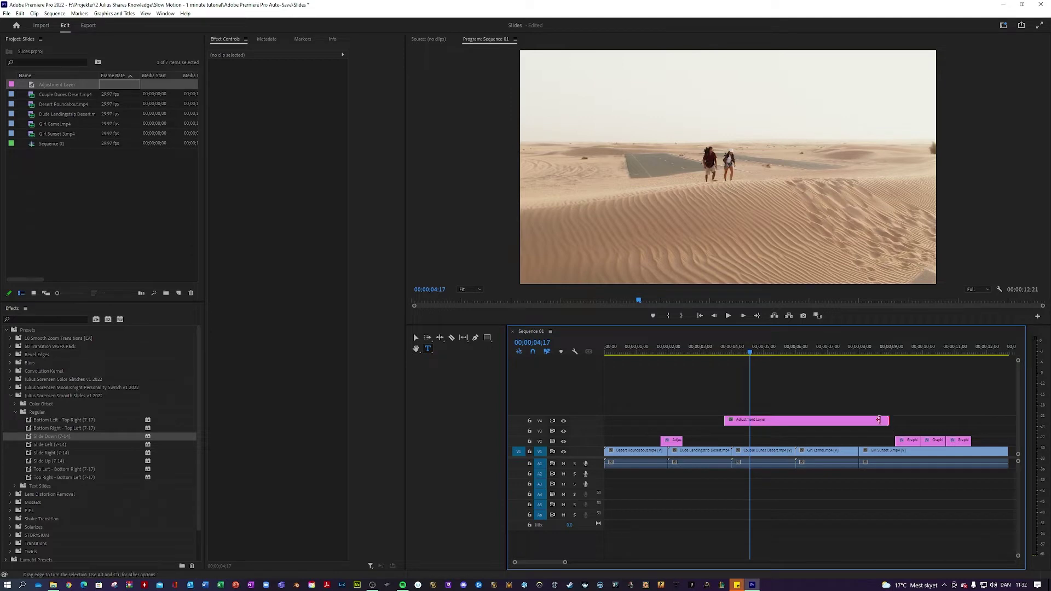
drag(878, 420, 878, 419)
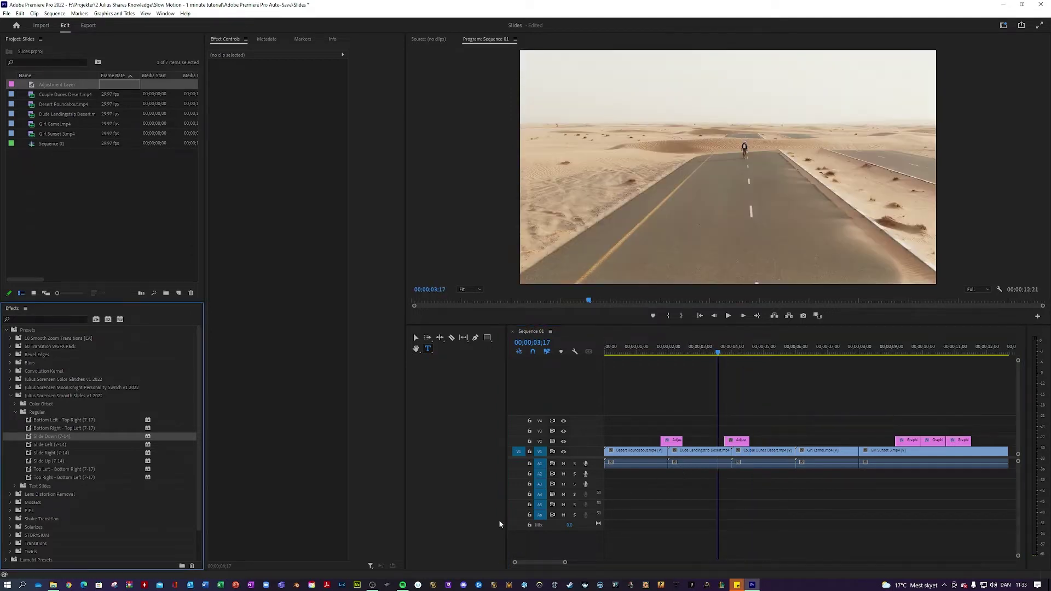
- Apply the Regular Top Left - Bottom Right (7-17) preset to this adjustment layer and play back the transition
drag(41, 469, 737, 441)
click(752, 392)
key(space)
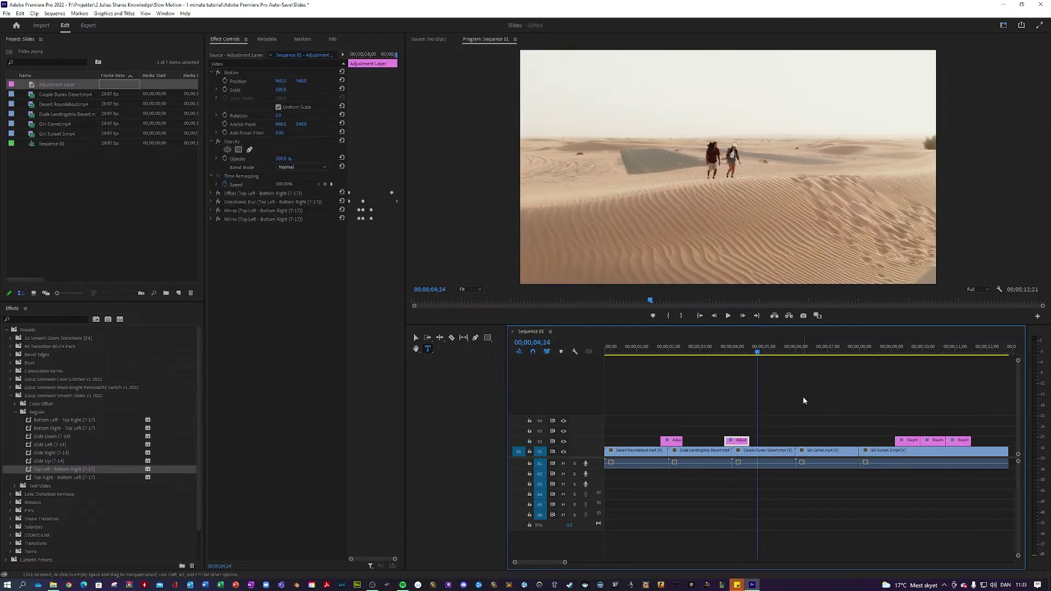
click(805, 401)
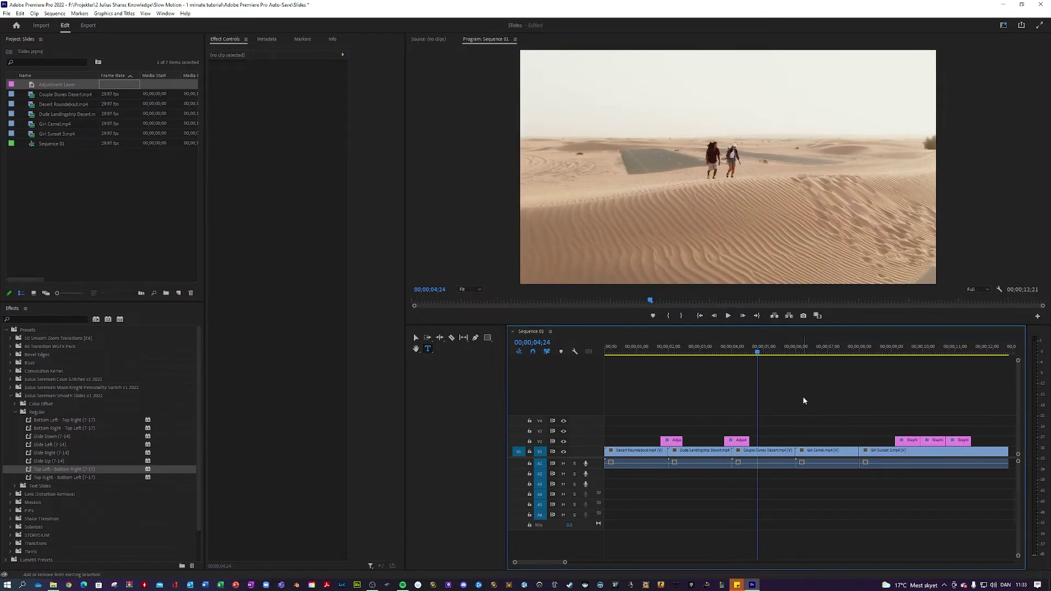
- Go to the cut at 00;00;06;00, collapse the Regular presets and expand the Color Offset presets
key(Down)
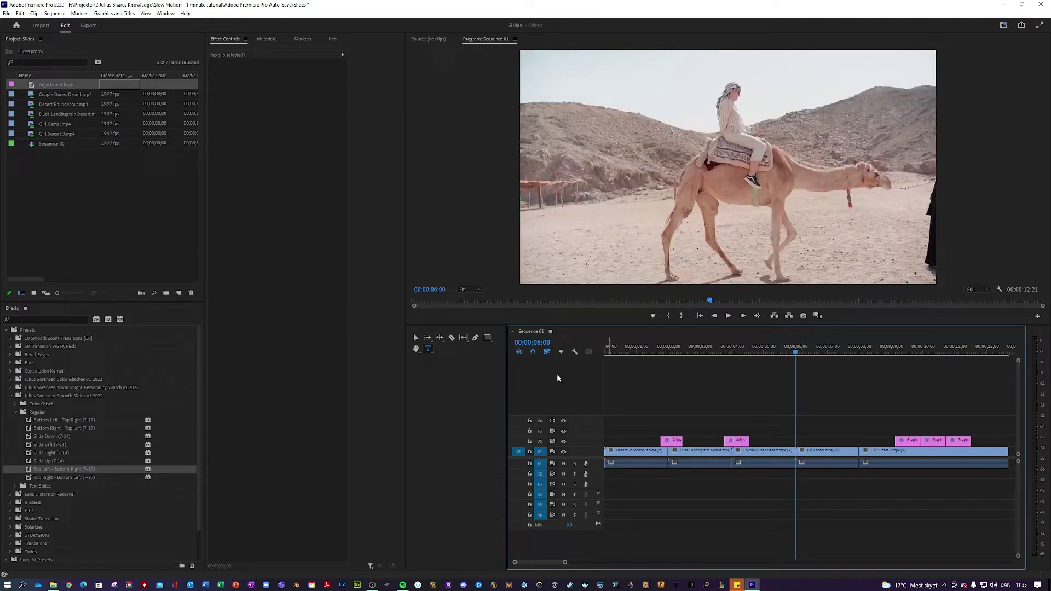
click(15, 412)
click(15, 404)
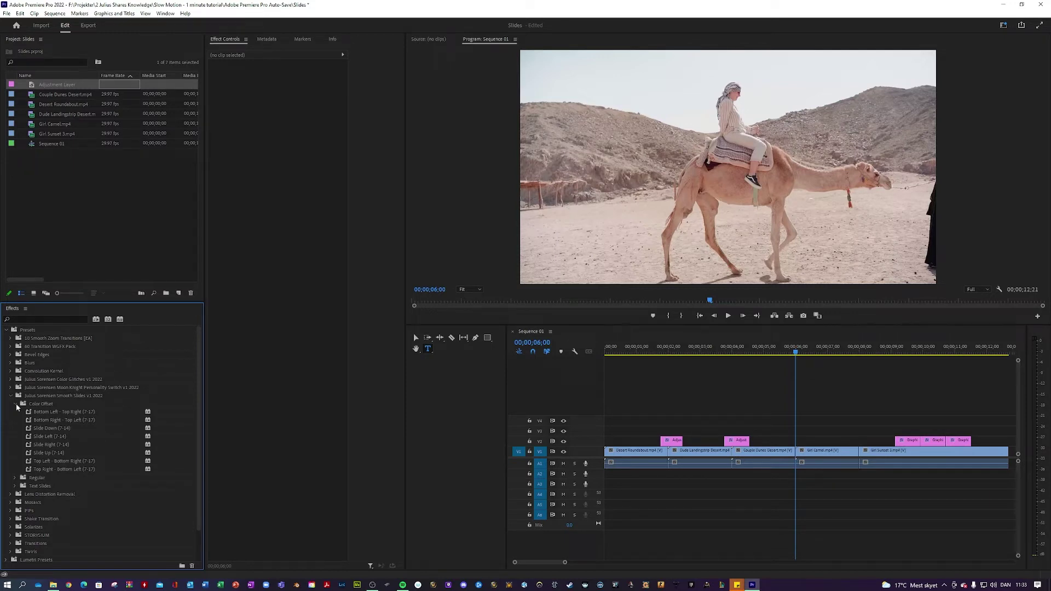
- Place an adjustment layer on V2 over the Girl Camel cut, from 00;00;05;23 to 00;00;06;14
click(840, 389)
key(Left)
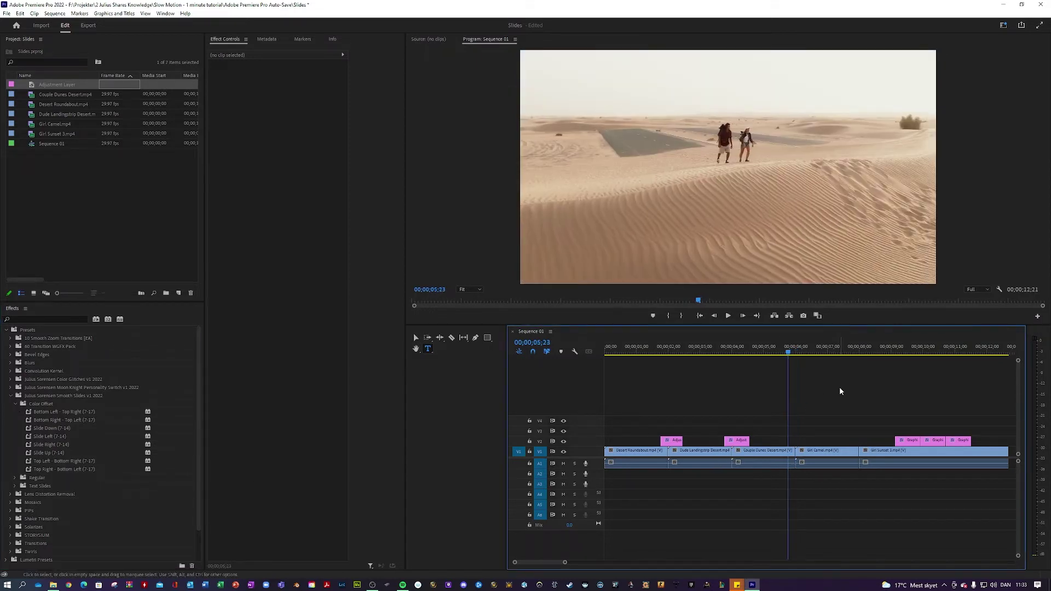
drag(33, 88, 796, 413)
key(space)
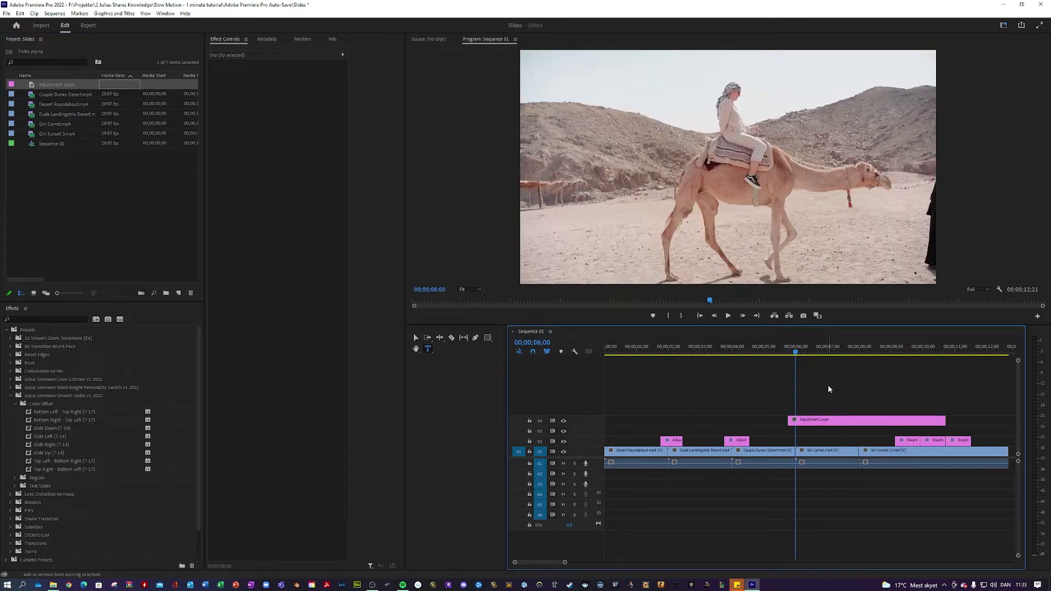
key(space)
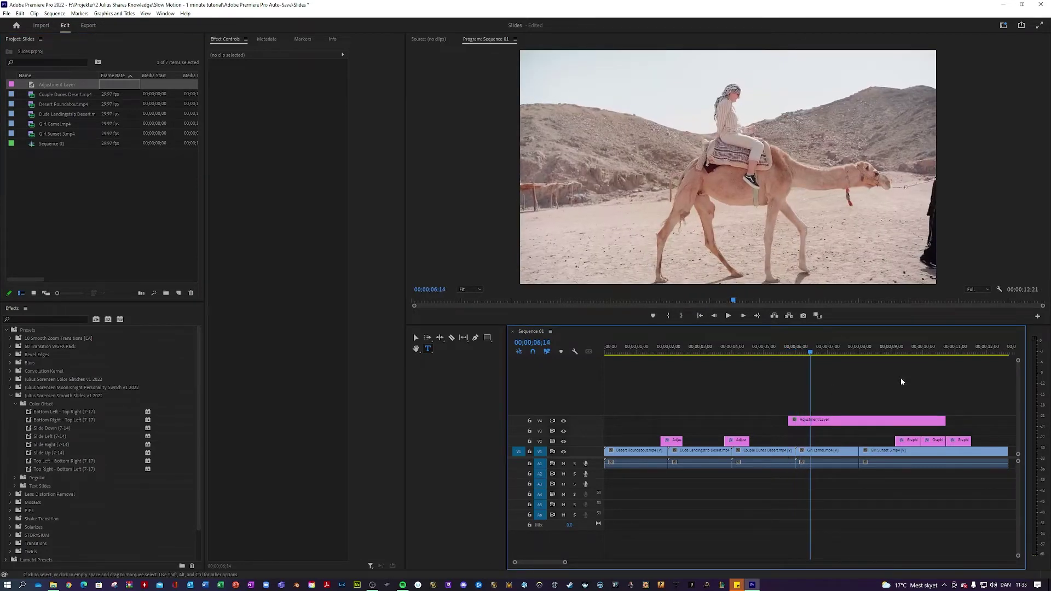
drag(944, 420, 809, 427)
drag(800, 420, 802, 441)
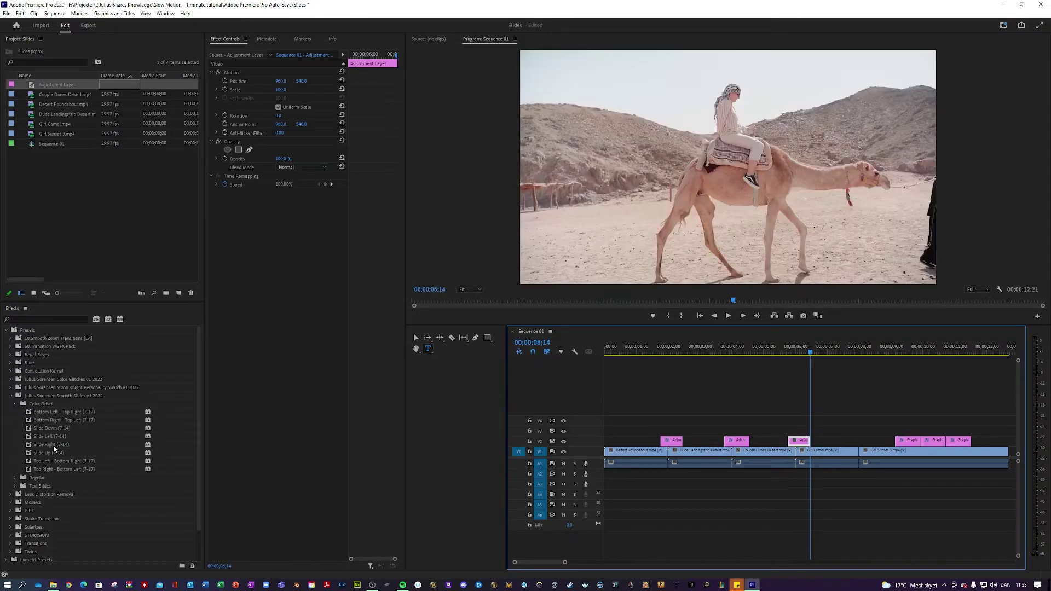
- Apply the Color Offset Slide Right (7-14) preset to this adjustment layer and play back the transition
drag(55, 445, 802, 442)
click(793, 352)
drag(792, 350, 769, 359)
key(space)
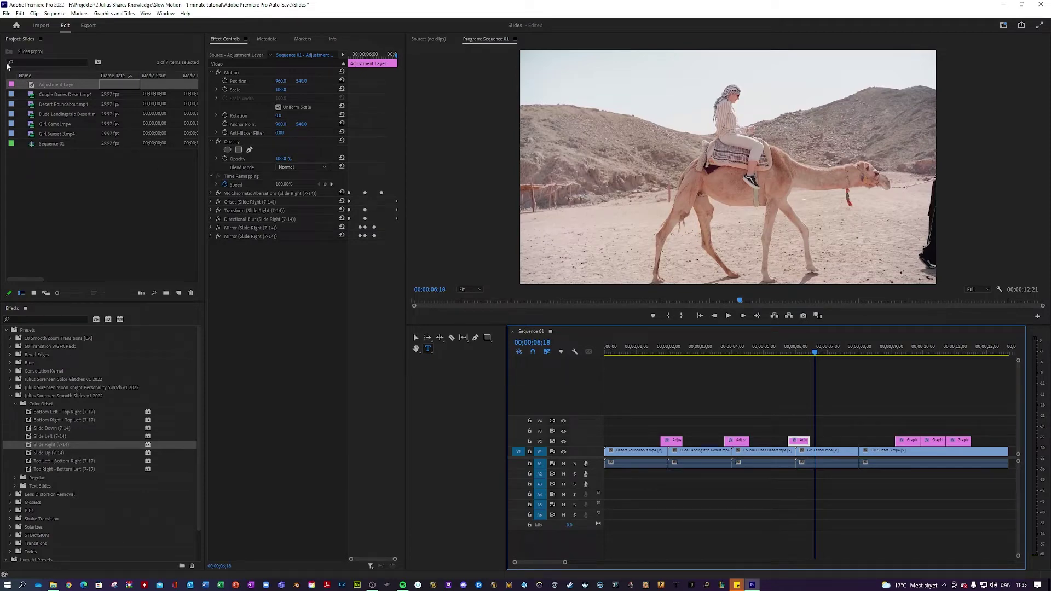
- Place an adjustment layer on V2 over the cut to the Girl Sunset clip, from 00;00;07;23 to 00;00;08;17
drag(55, 84, 863, 415)
key(Down)
key(shift+Left)
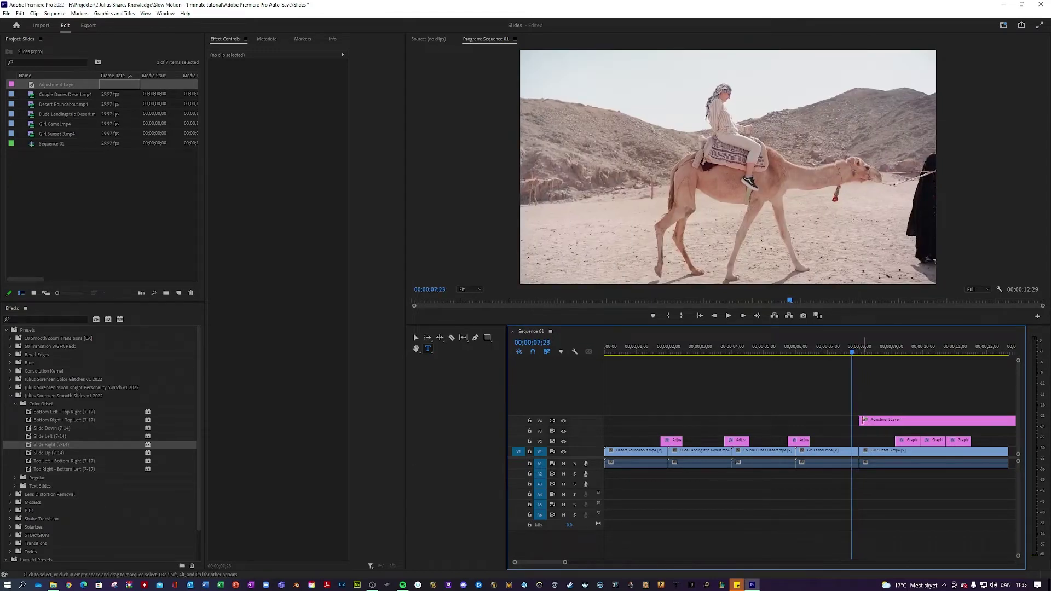
drag(859, 420, 854, 420)
key(Down)
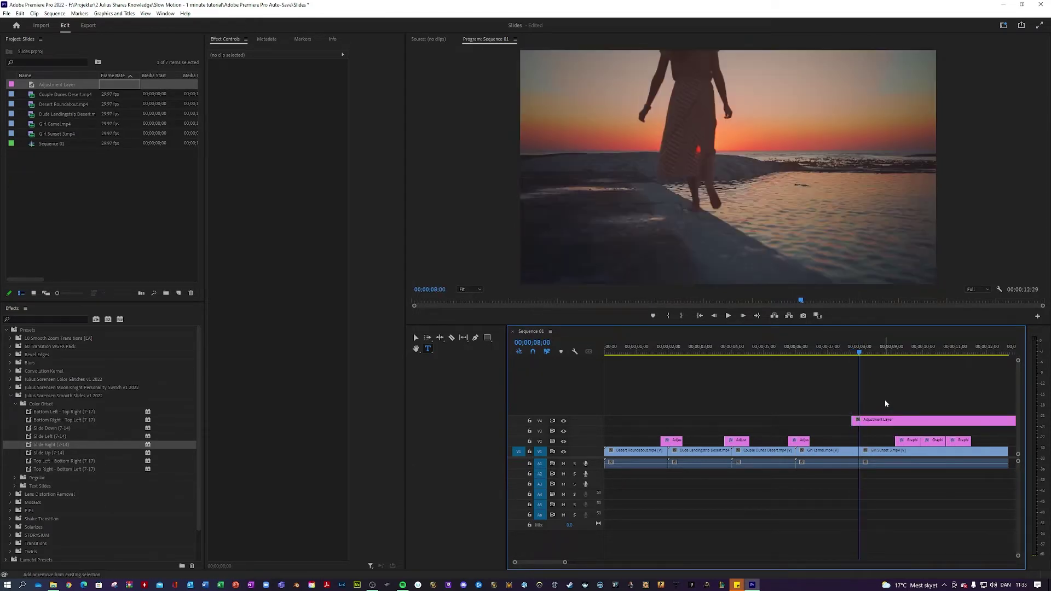
key(space)
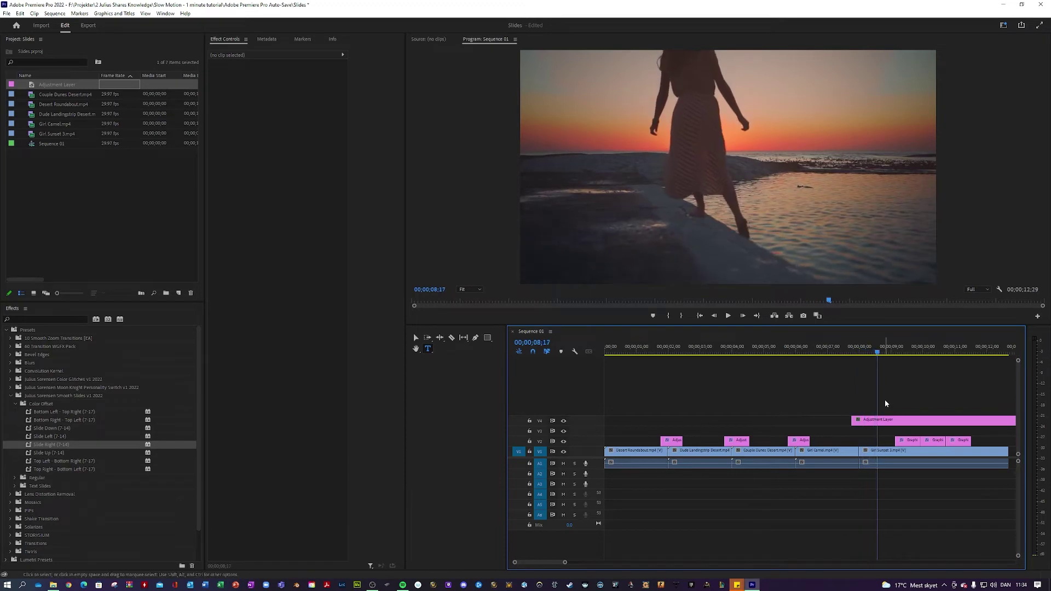
drag(1014, 419, 865, 440)
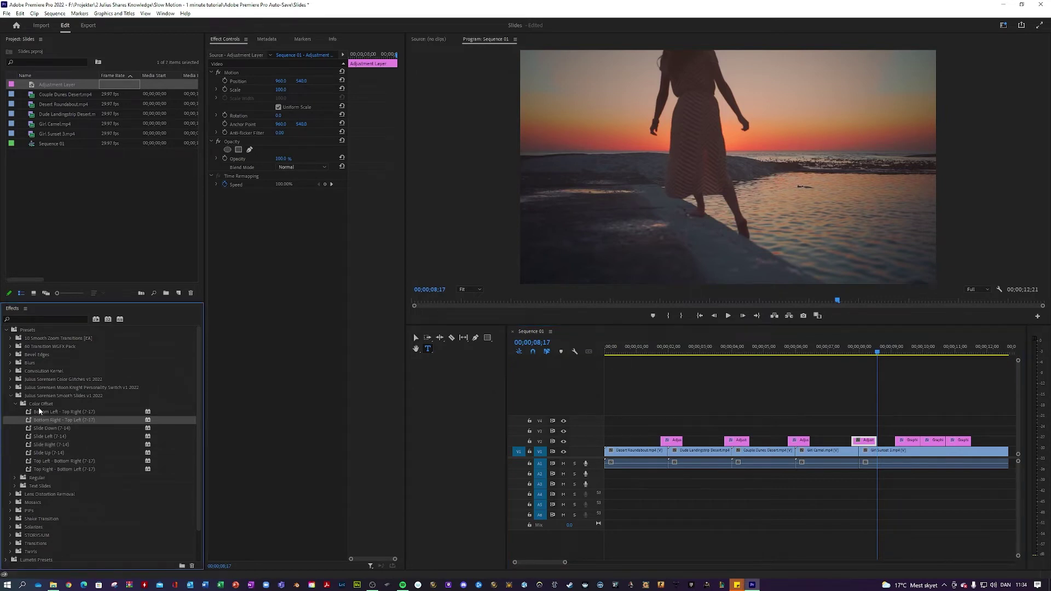
- Apply the Color Offset Bottom Left - Top Right (7-17) preset to this adjustment layer and play back the transition
drag(39, 411, 864, 441)
drag(879, 350, 828, 356)
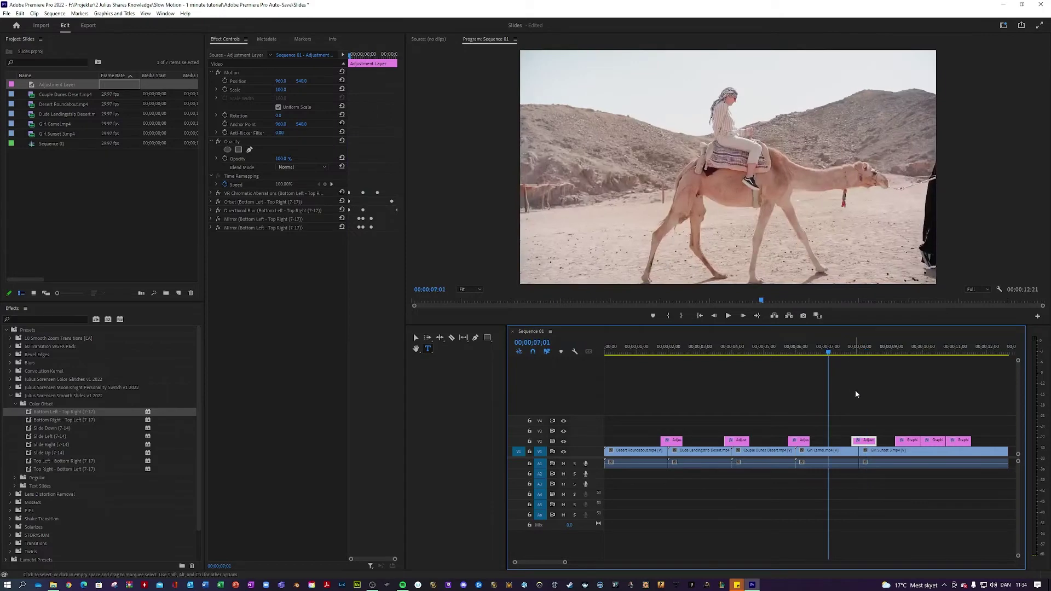
click(855, 393)
key(space)
- Play back the whole sequence from the beginning to review the clip transitions and the title section
key(space)
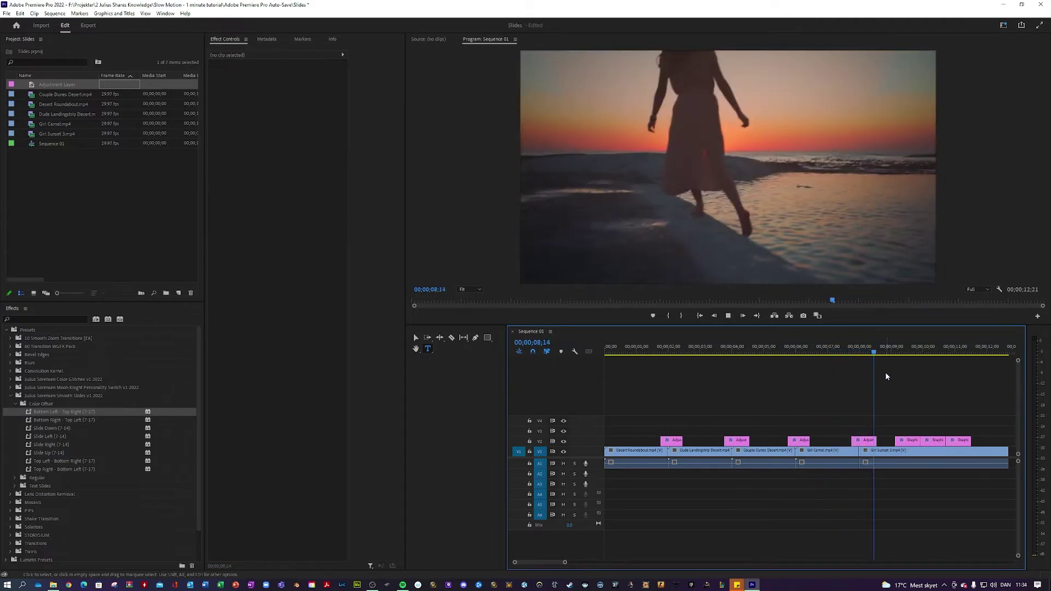
drag(874, 351, 607, 365)
key(space)
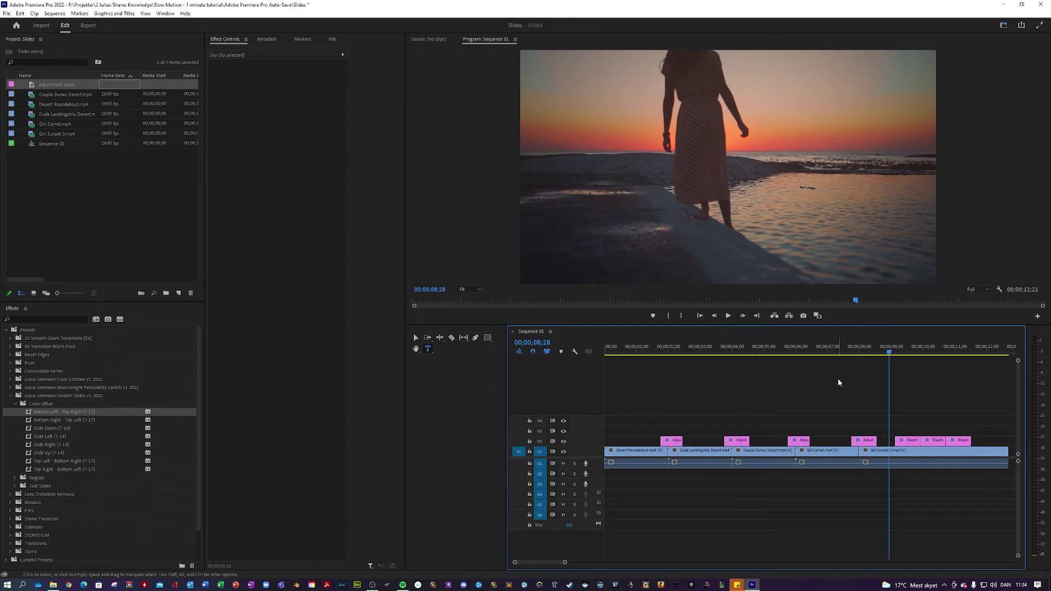
key(space)
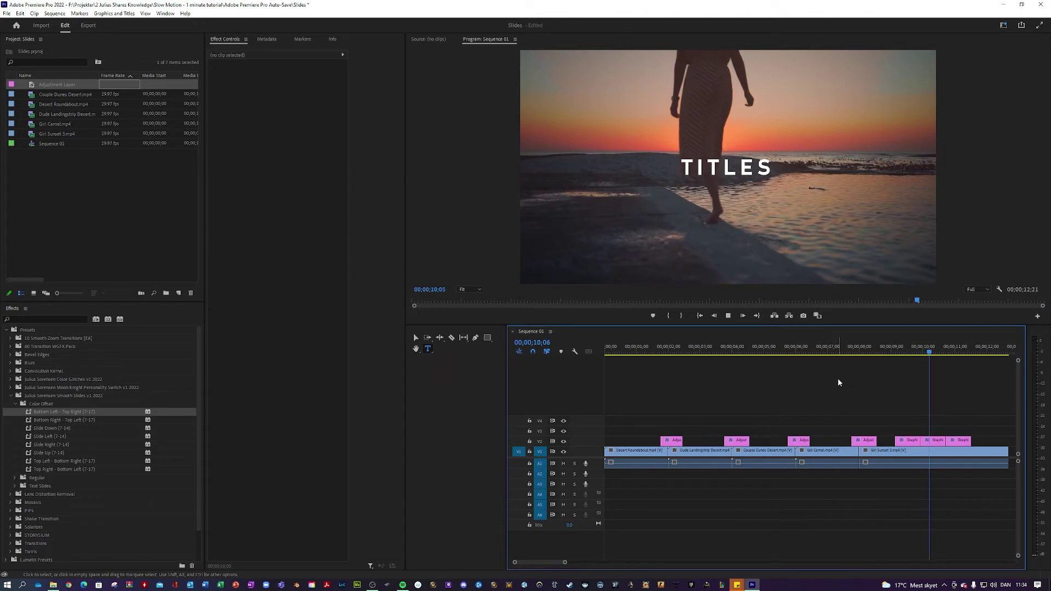
drag(961, 352, 911, 362)
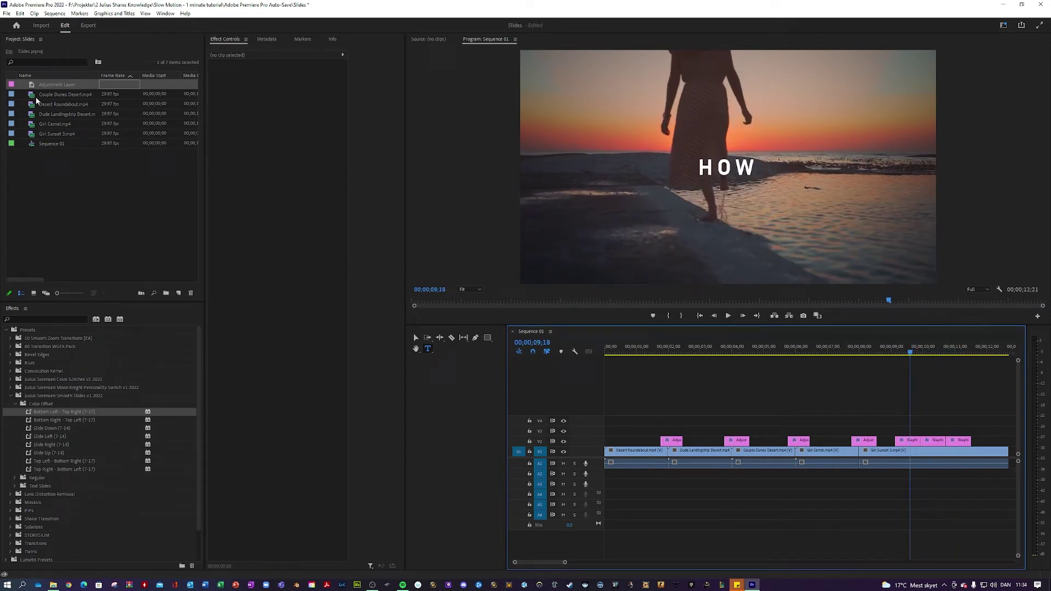
- Place an adjustment layer on V3 at the start of the HOW title and trim its end to 21 frames after, at 00;00;09;25
drag(38, 85, 898, 430)
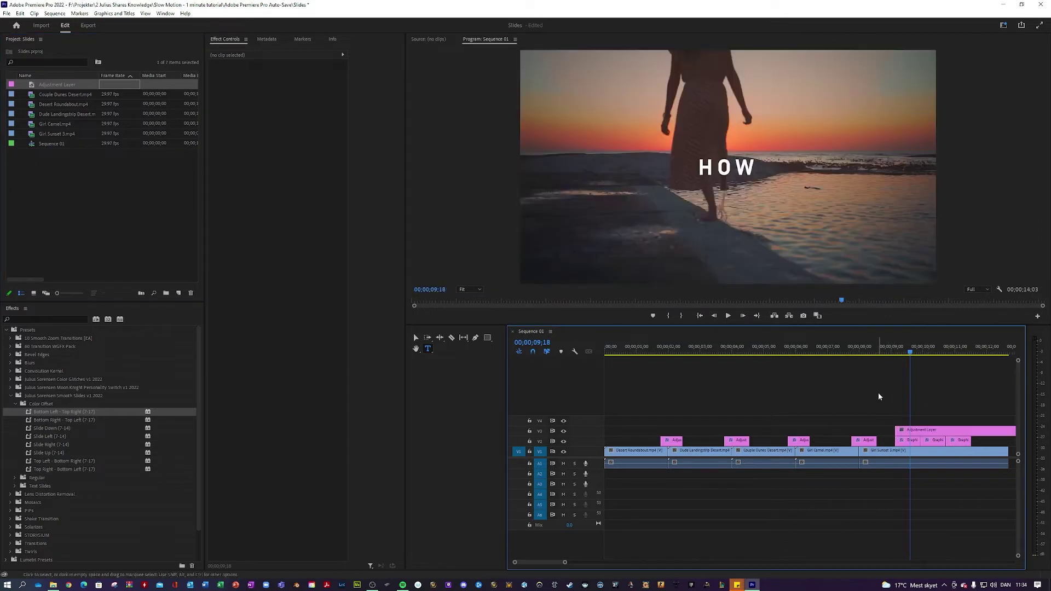
key(shift+Up)
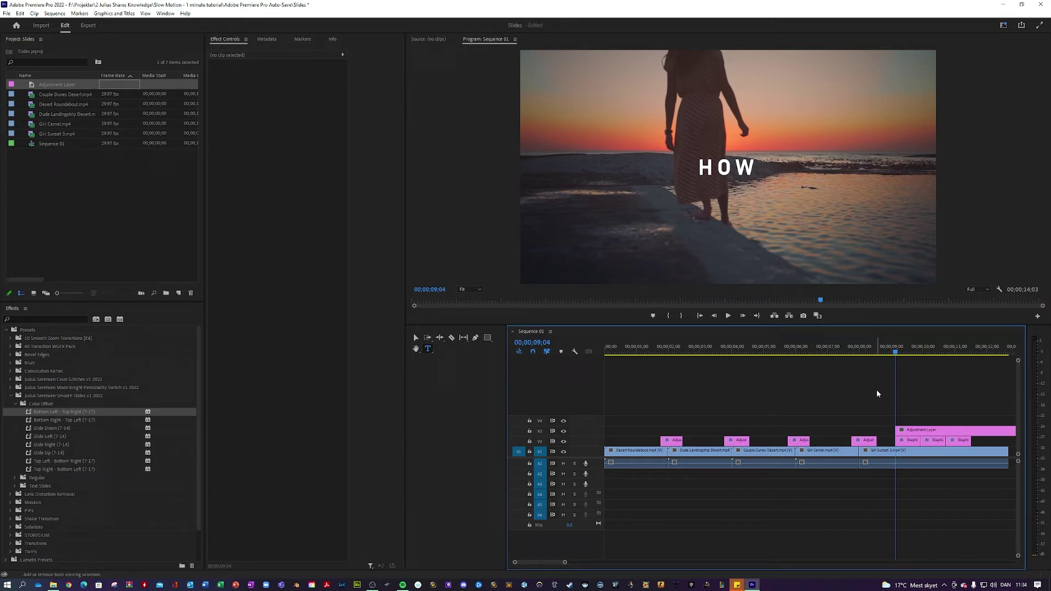
key(shift+Right)
key(shift+Right)
key(shift+Right)
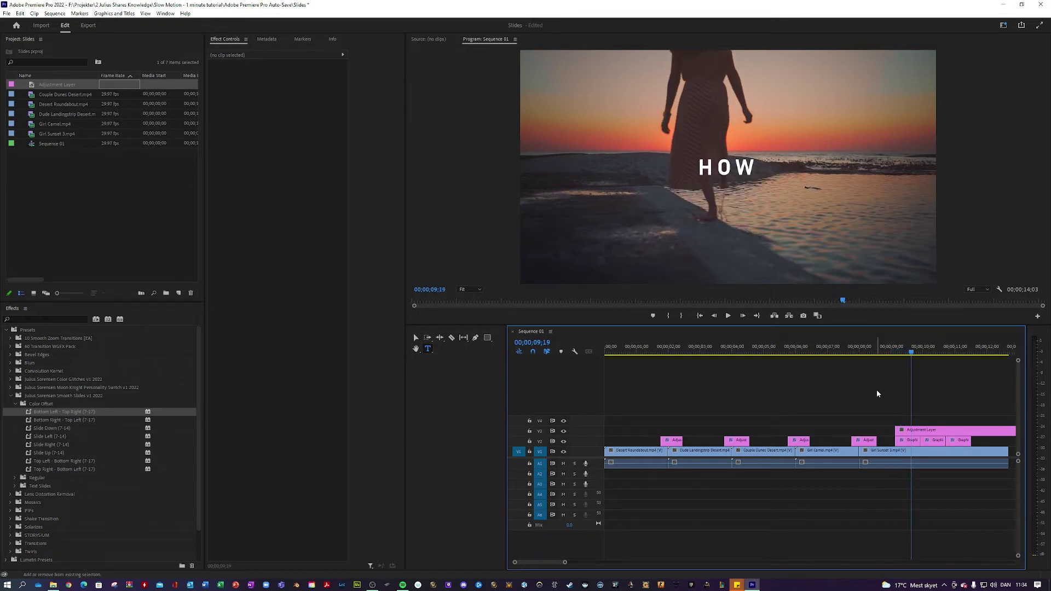
key(shift+Right)
key(Right)
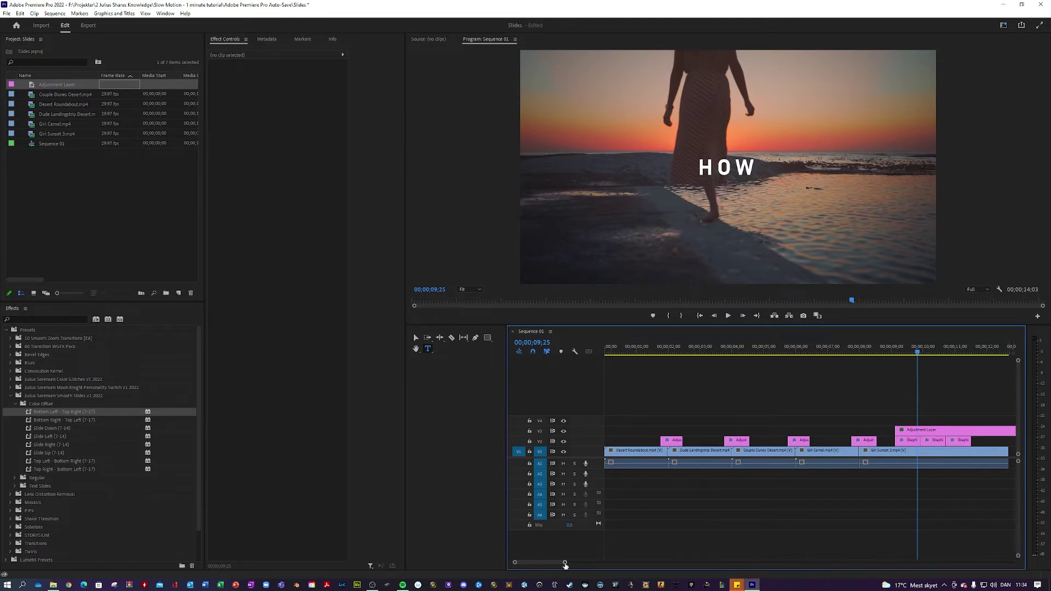
drag(565, 565, 577, 562)
drag(920, 431, 824, 433)
- Try the Color Offset Slide Right (7-14) preset on the adjustment layer above the HOW title and scrub through its effect
drag(50, 444, 818, 431)
click(809, 350)
key(space)
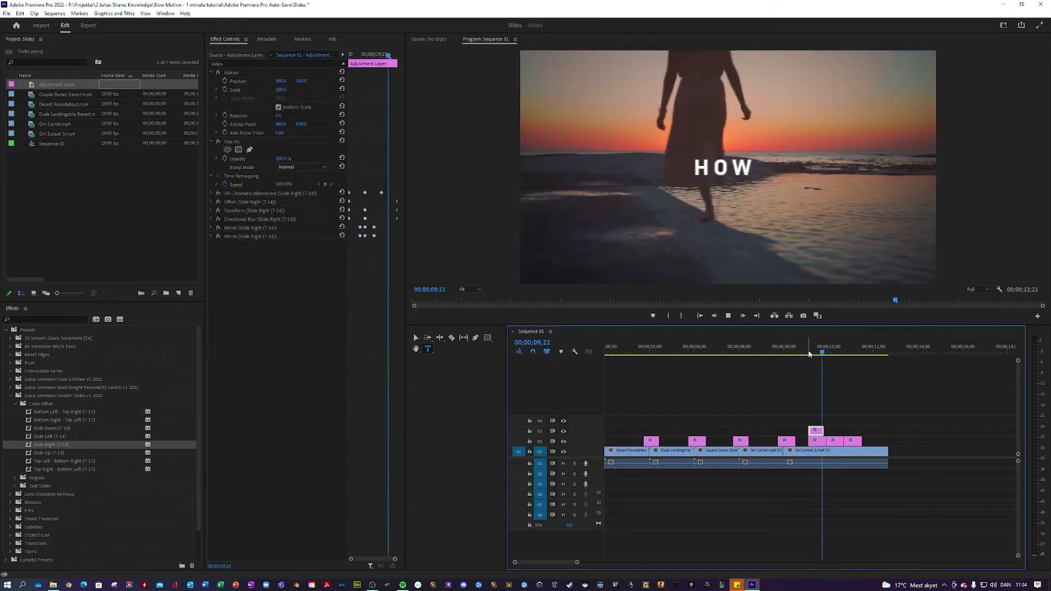
drag(808, 354, 817, 359)
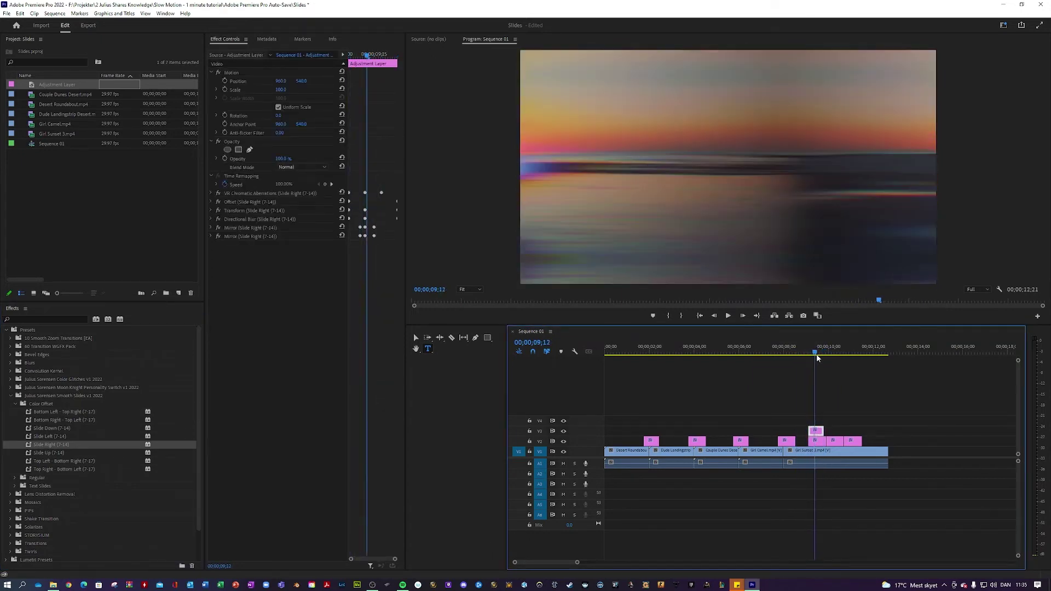
key(space)
click(808, 361)
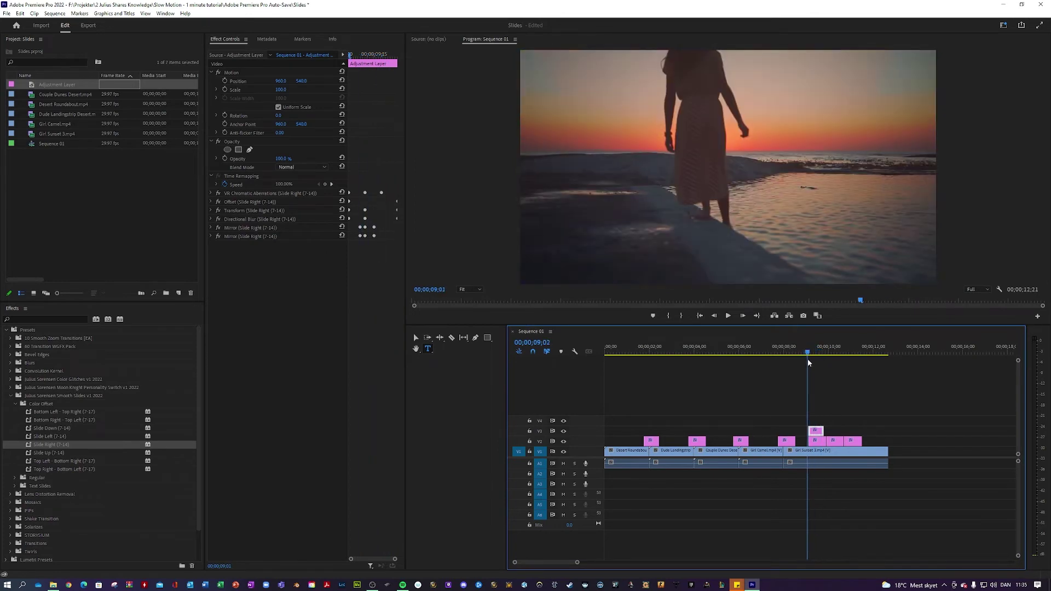
drag(808, 361, 817, 357)
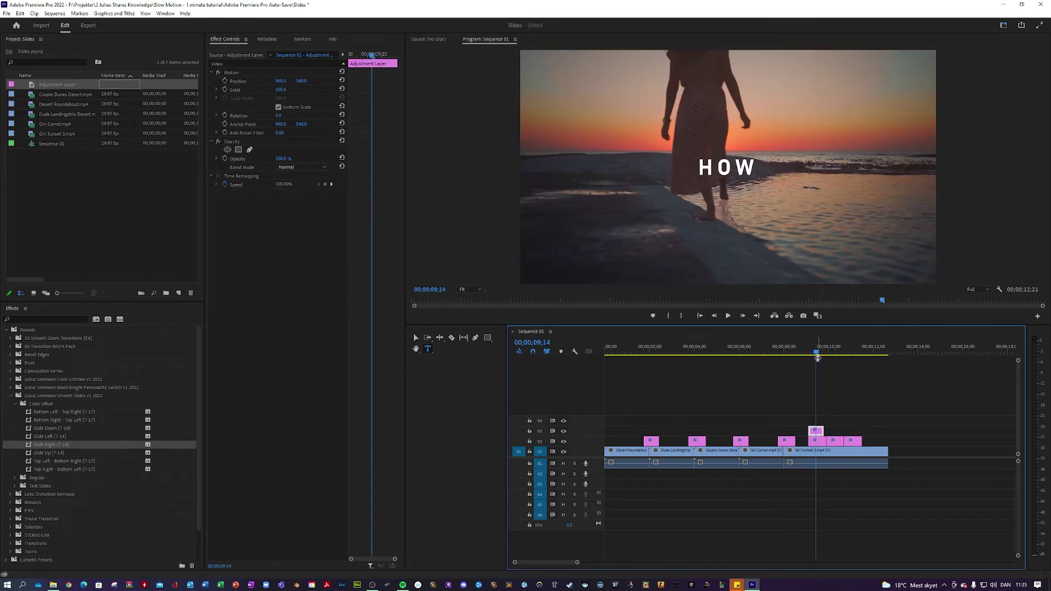
- Move the playhead to the start of the HOW title, collapse the Color Offset presets and expand the Text Slides presets
click(832, 401)
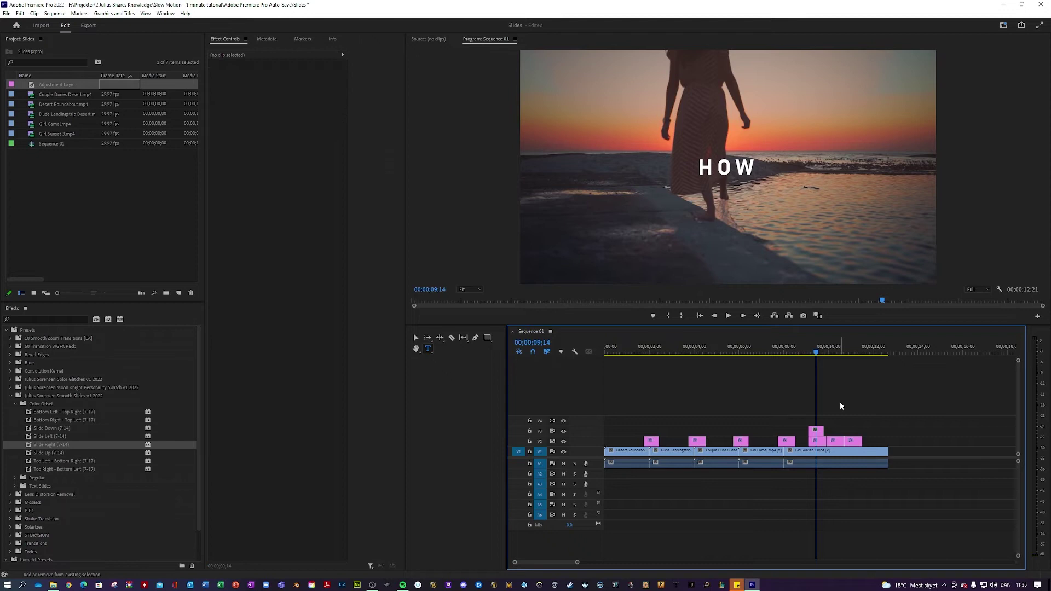
key(shift+Up)
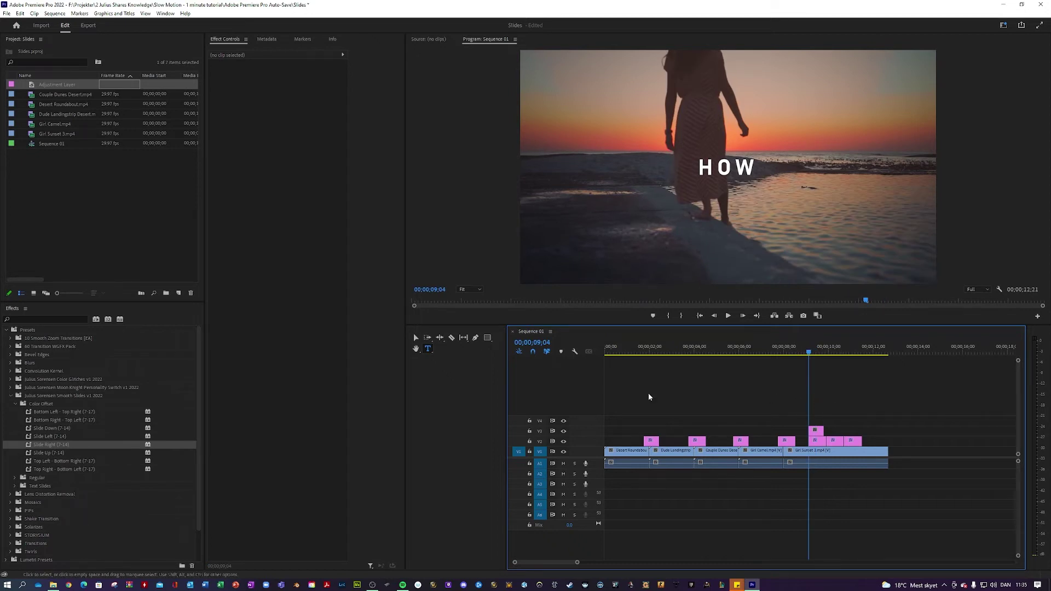
click(16, 404)
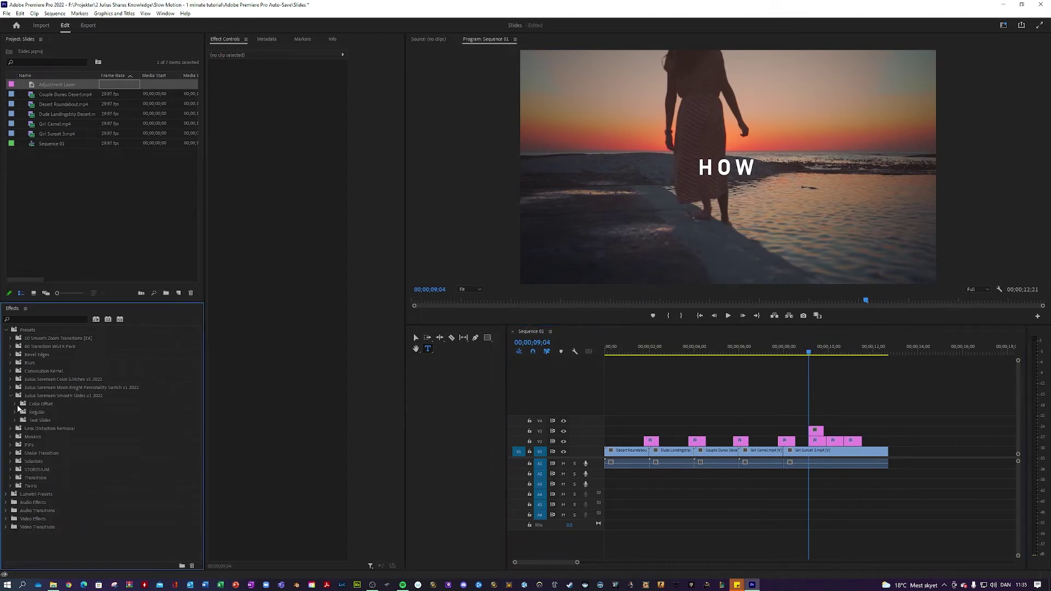
click(16, 420)
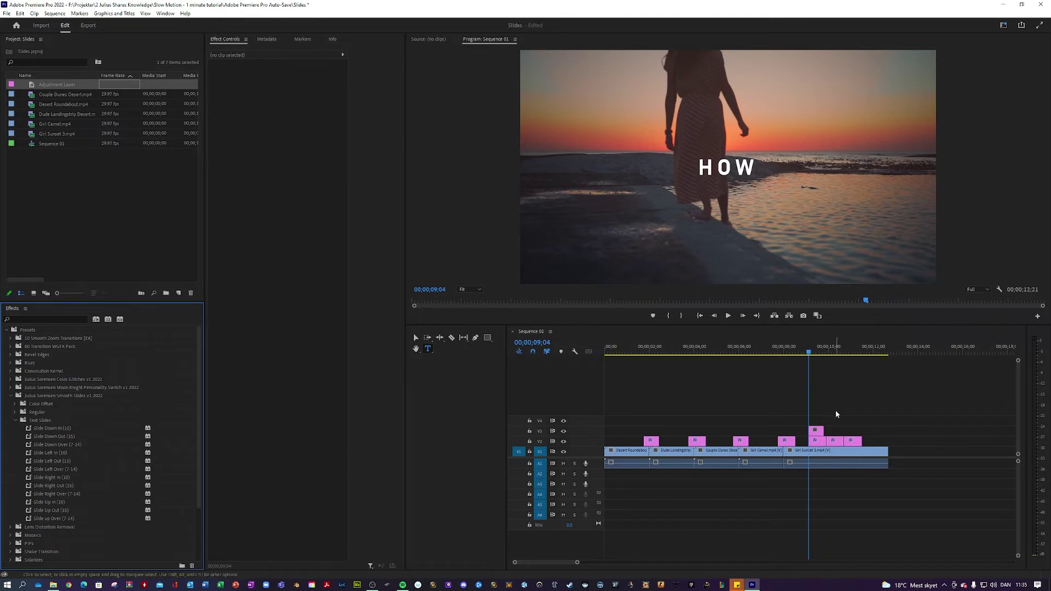
click(835, 409)
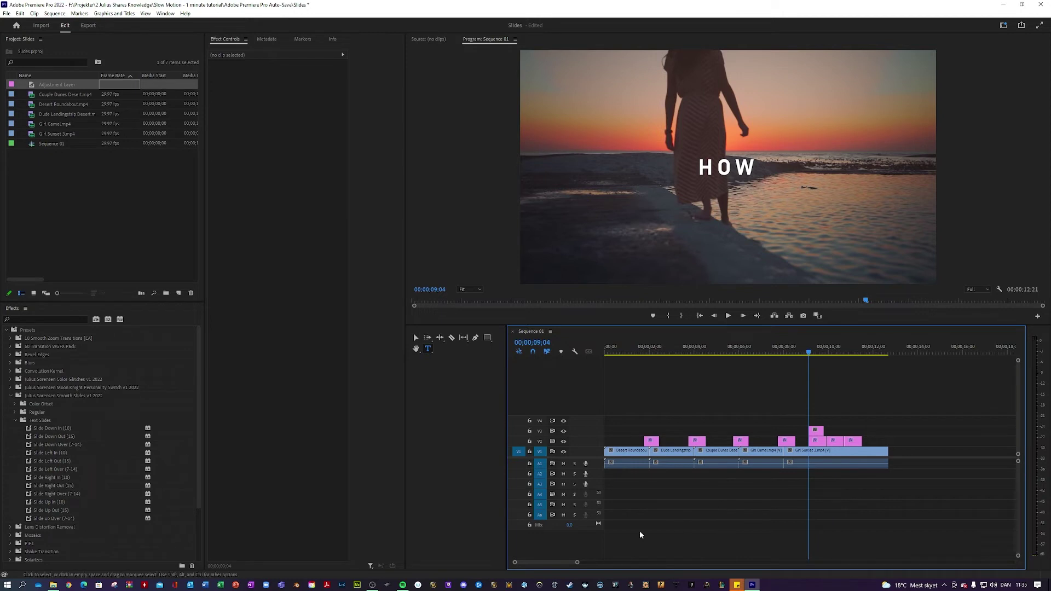
drag(577, 562, 549, 562)
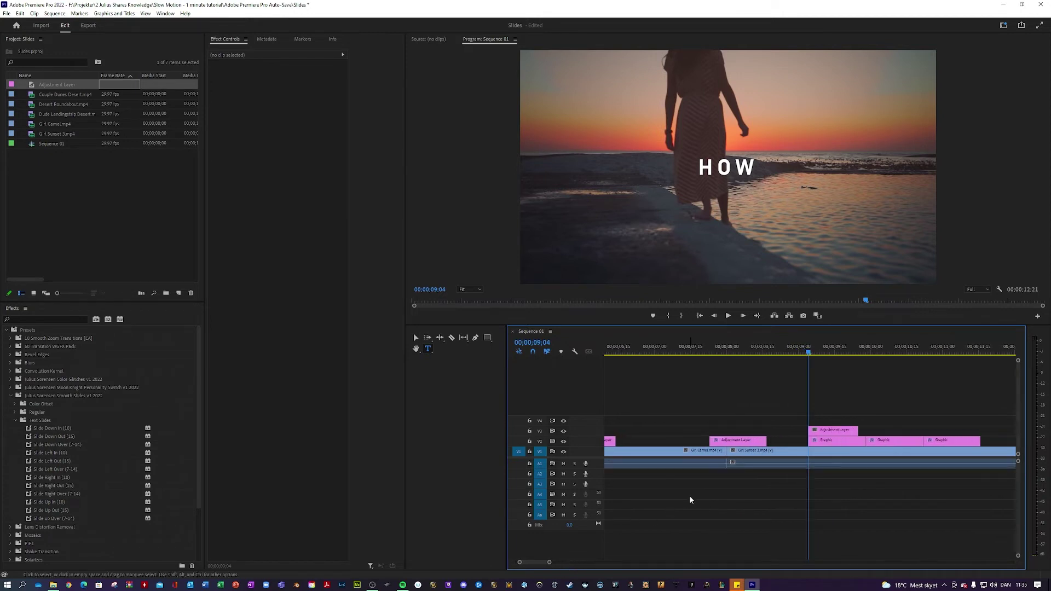
- Trim the end of the adjustment layer above the HOW title to 10 frames after its start, at 00;00;09;14
key(shift)
key(shift+Right)
key(shift+Right)
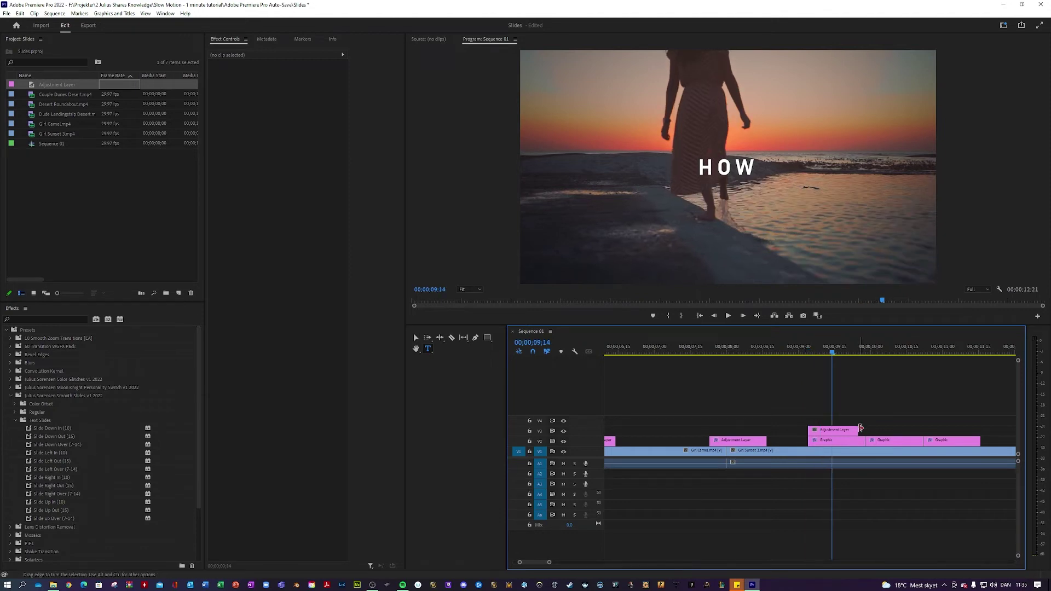
drag(857, 430, 832, 431)
- Apply the Slide Down In (10) text preset to the adjustment layer above HOW and preview the effect
drag(63, 430, 819, 430)
click(806, 356)
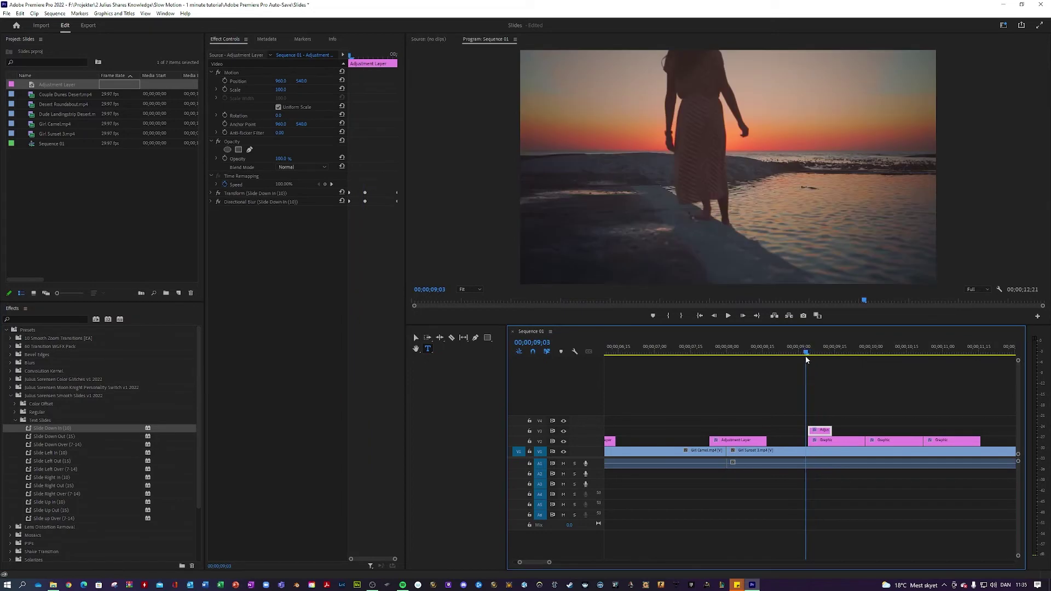
drag(805, 356, 821, 350)
key(space)
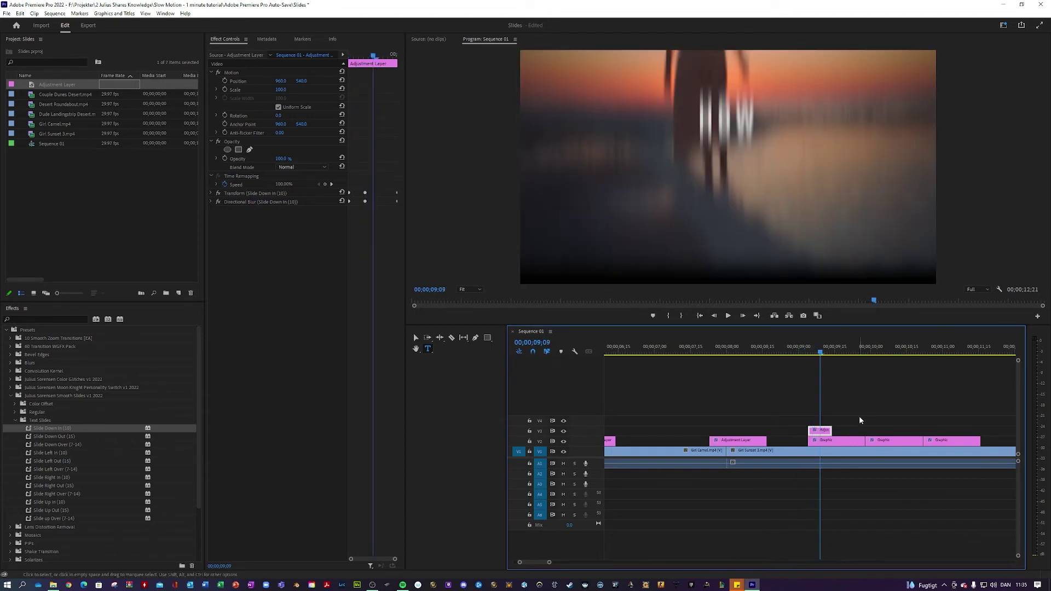
- Try nesting the HOW title together with its adjustment layer and play back the slide-in
drag(849, 411, 808, 443)
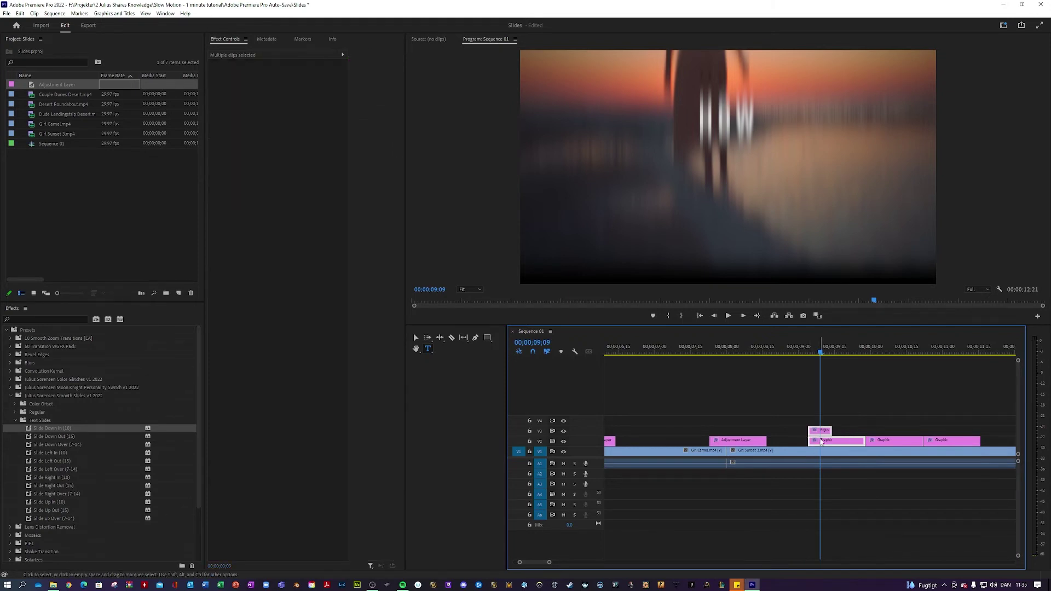
right_click(821, 442)
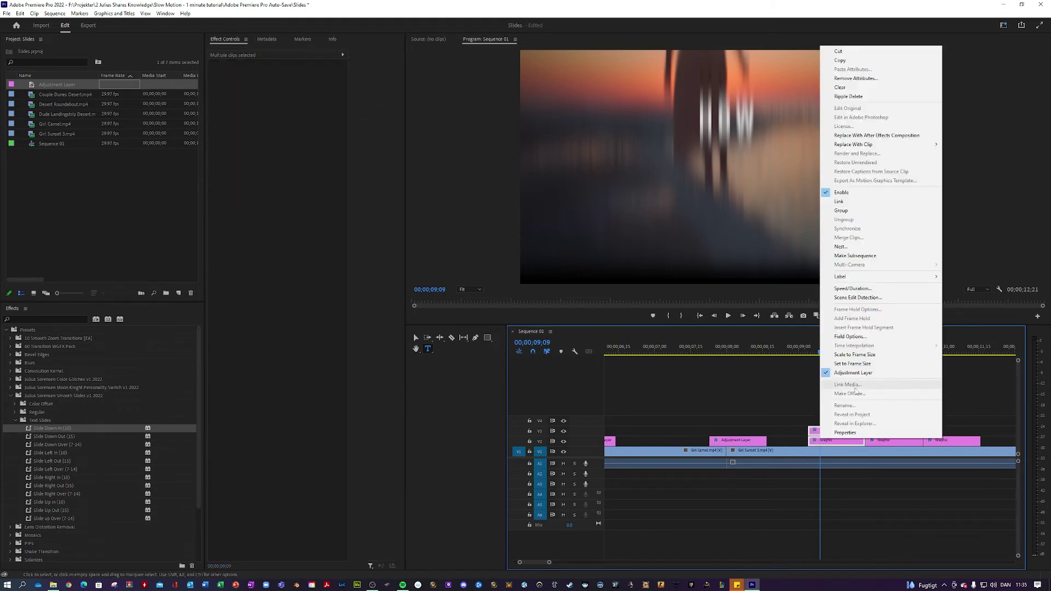
click(841, 246)
click(504, 299)
mouse_move(812, 356)
mouse_down()
mouse_move(798, 356)
mouse_move(825, 356)
mouse_move(805, 357)
mouse_up()
key(space)
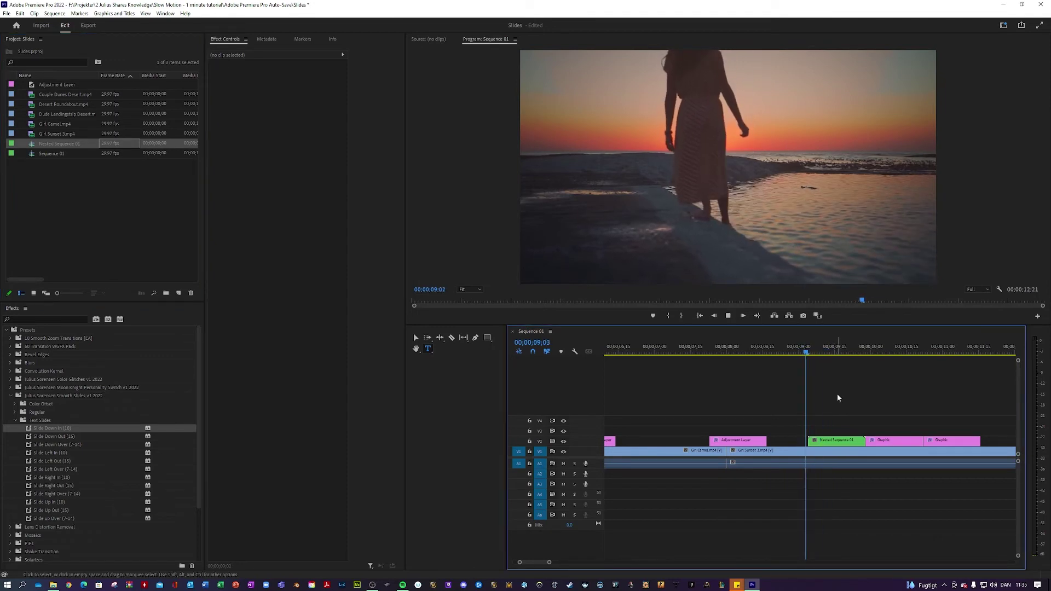
click(797, 353)
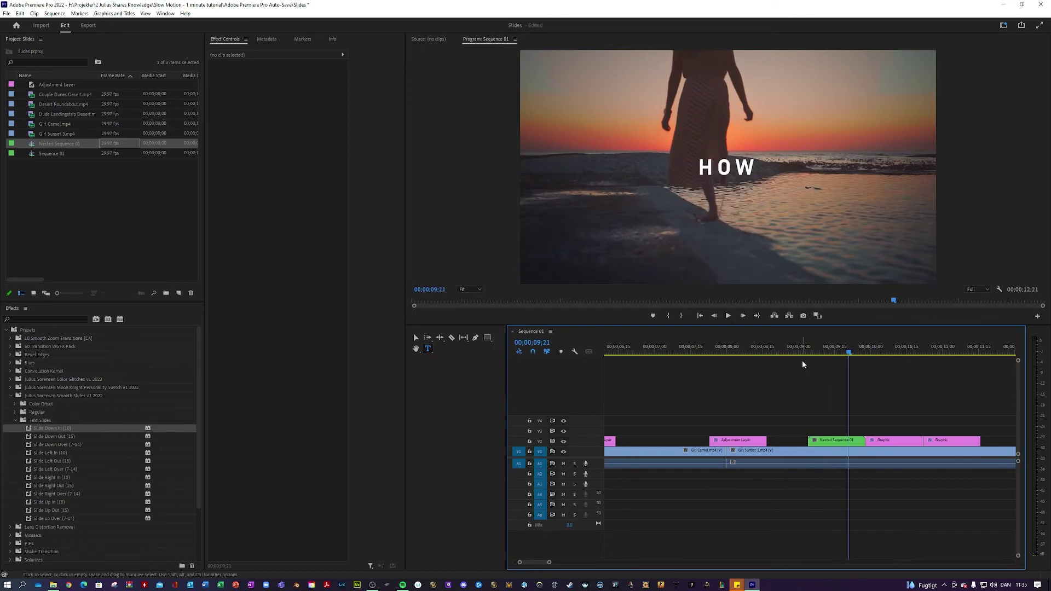
key(ctrl+z)
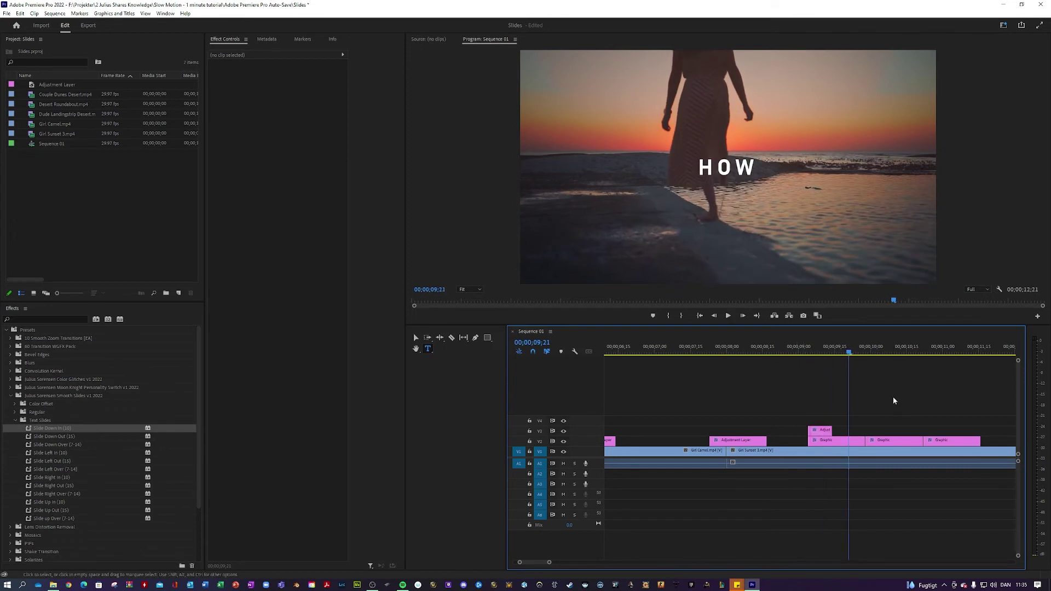
- Place an adjustment layer on V3 at the start of the TITLES title, at 00;00;09;28
drag(849, 351, 934, 357)
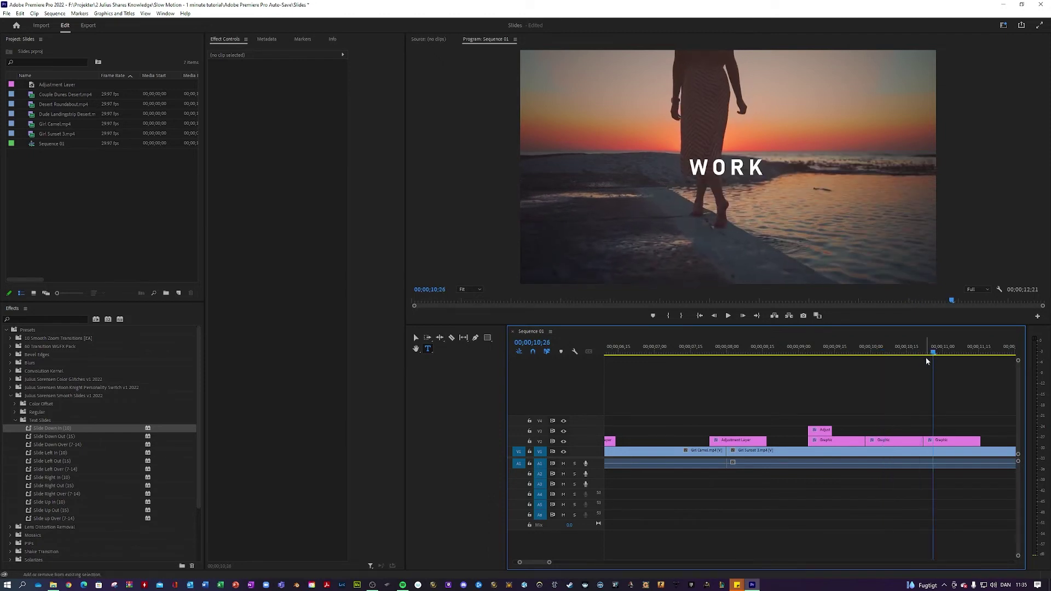
key(Up)
key(space)
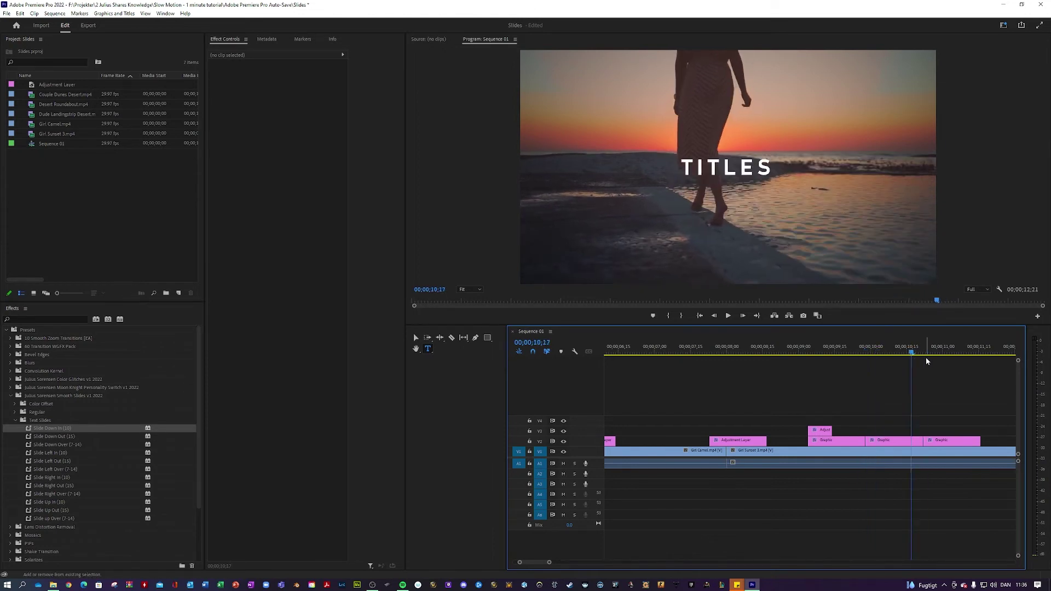
key(shift+Up)
key(shift+Up)
key(shift+Up)
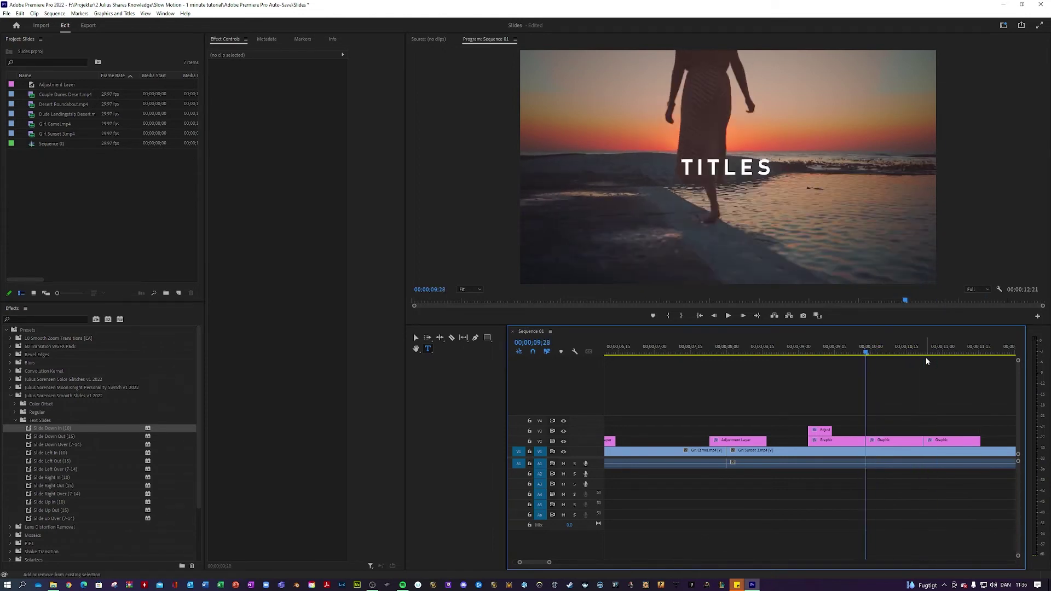
key(shift+Down)
click(59, 446)
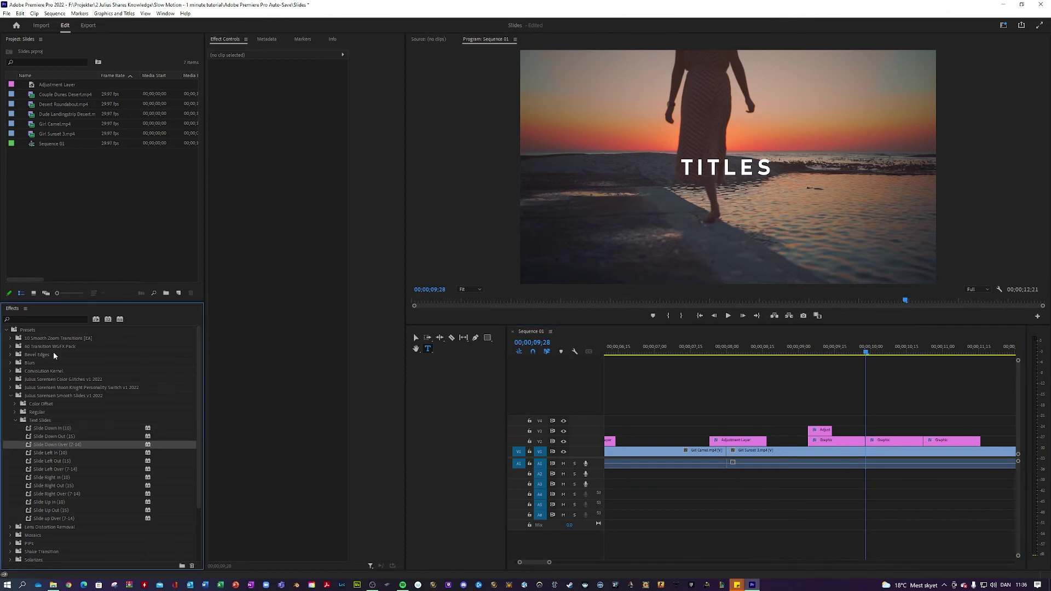
drag(34, 85, 871, 433)
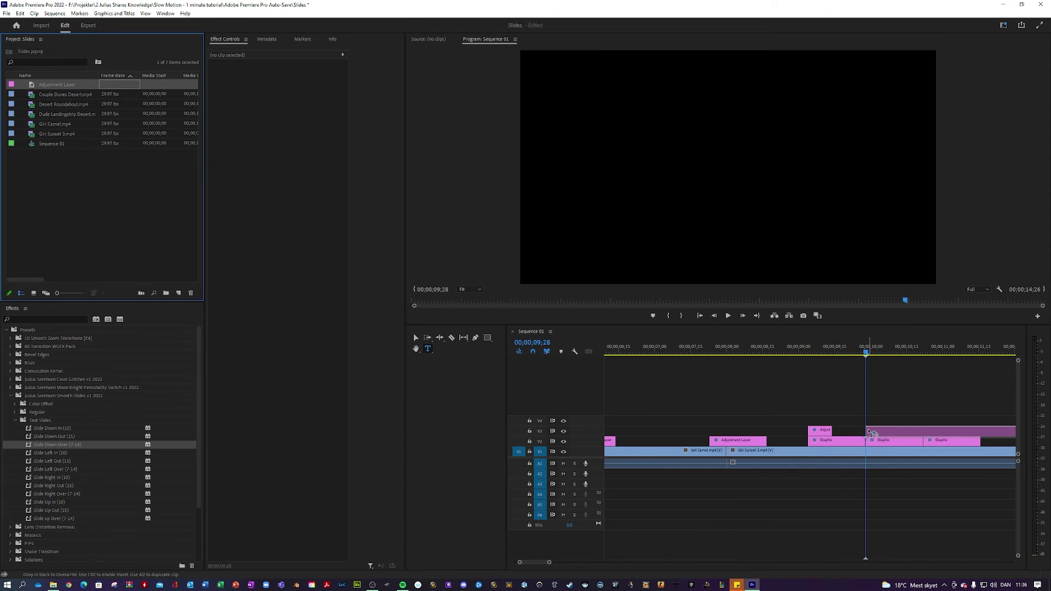
drag(871, 432, 871, 432)
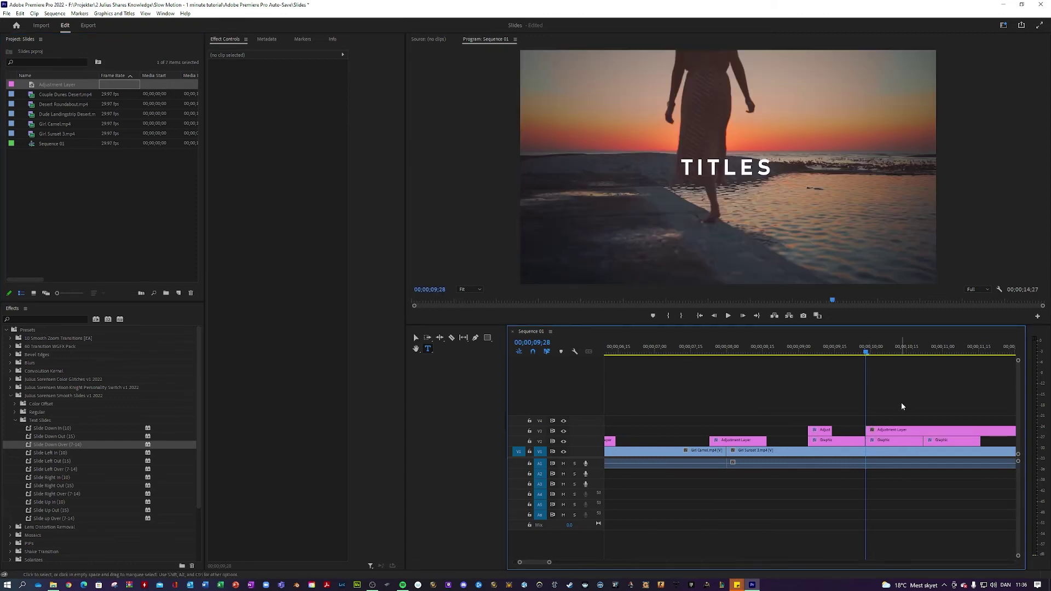
- Extend the start of the adjustment layer above TITLES 7 frames earlier, to 00;00;09;21
key(shift+Left)
key(Left)
key(Left)
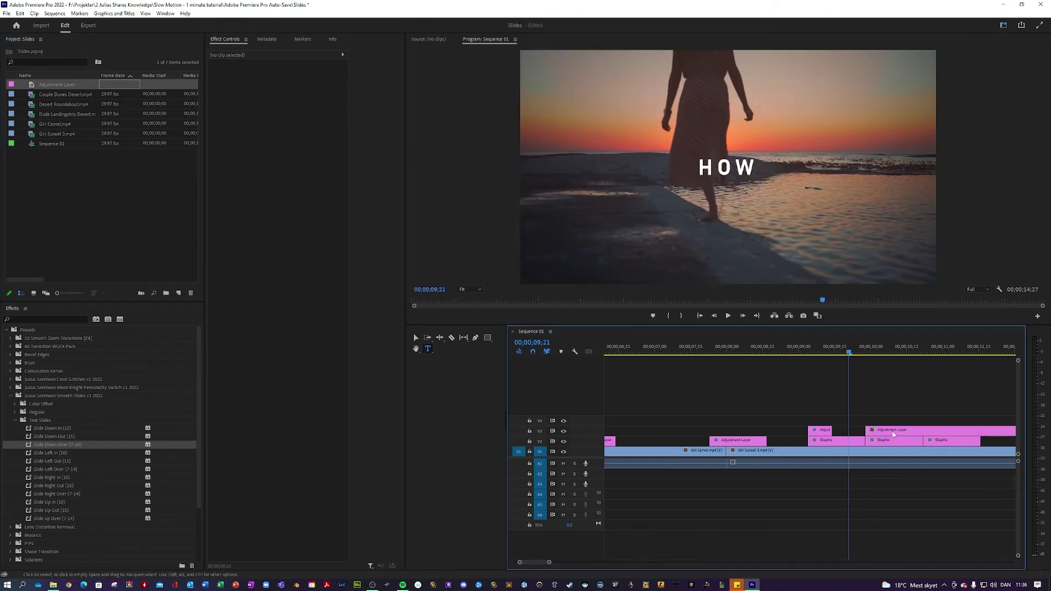
drag(866, 430, 849, 431)
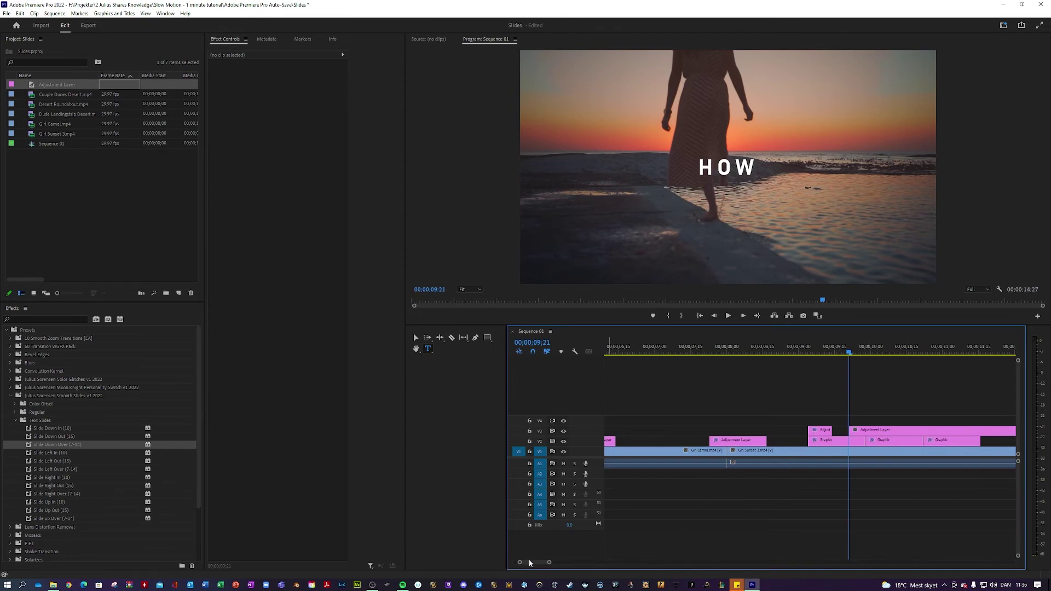
- Trim the end of the adjustment layer above TITLES to 14 frames after the title starts, at 00;00;10;12
scroll(529, 562, down, 5)
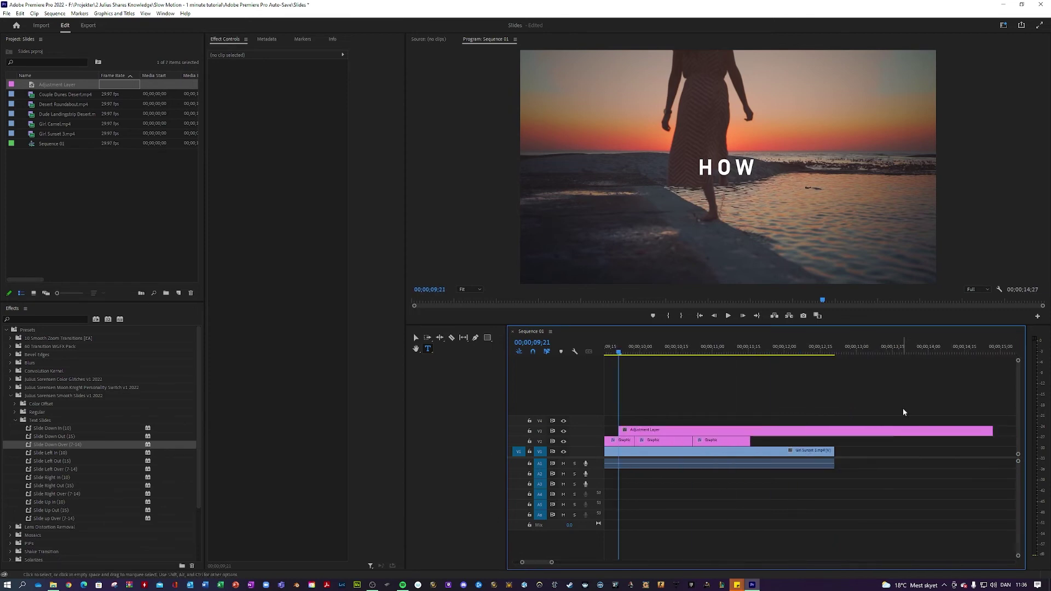
key(space)
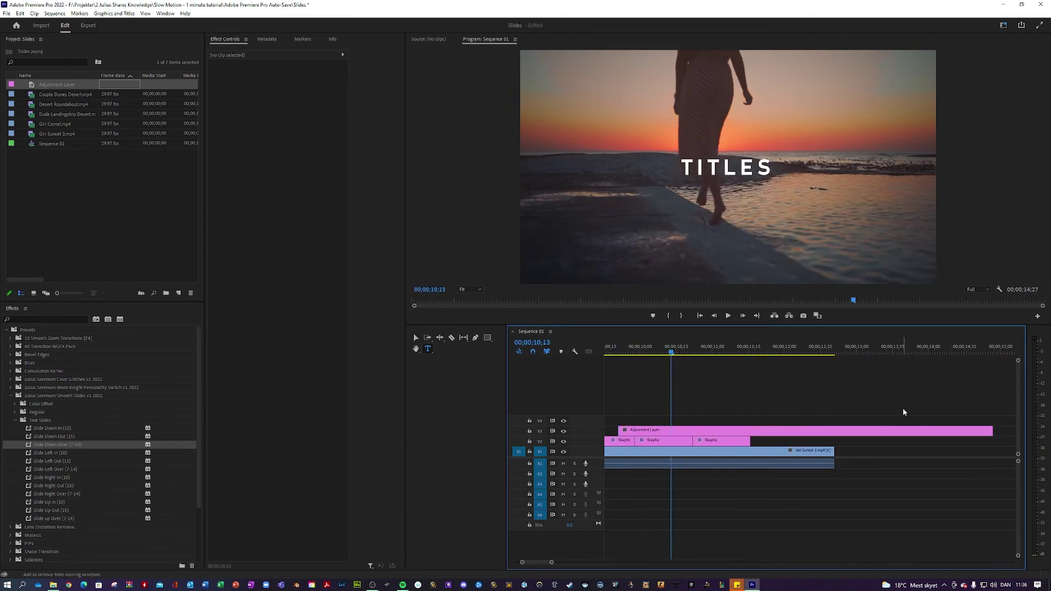
key(space)
drag(991, 432, 669, 433)
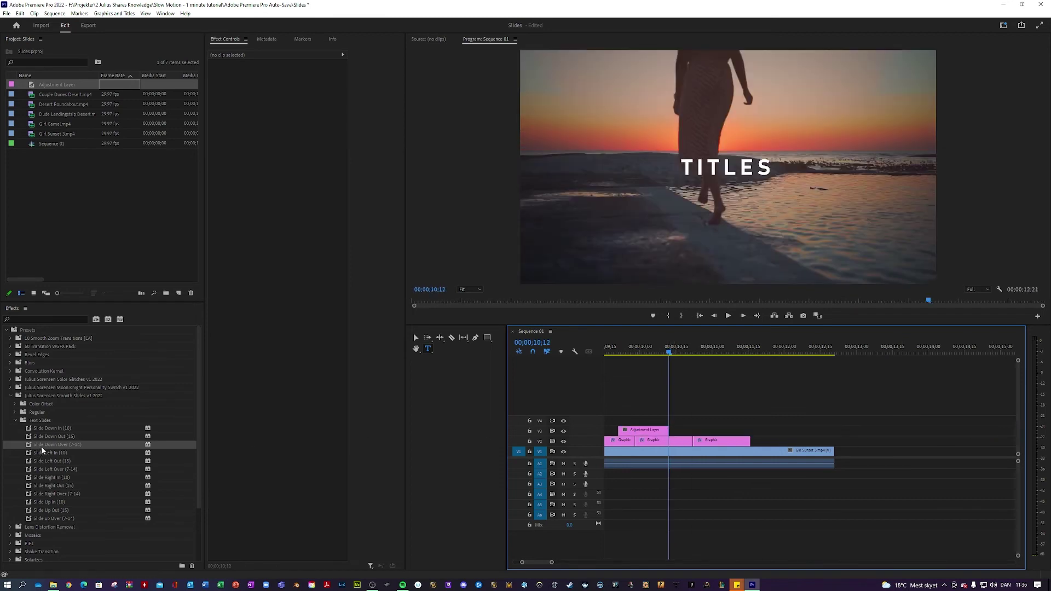
- Apply the Slide Down Over (7-14) text preset to the adjustment layer spanning the HOW and TITLES cut
drag(41, 445, 175, 441)
drag(637, 437, 639, 433)
click(711, 404)
- Place an adjustment layer on V3 starting 7 frames before the WORK title, at 00;00;10;15
key(Down)
key(alt)
key(alt)
key(alt)
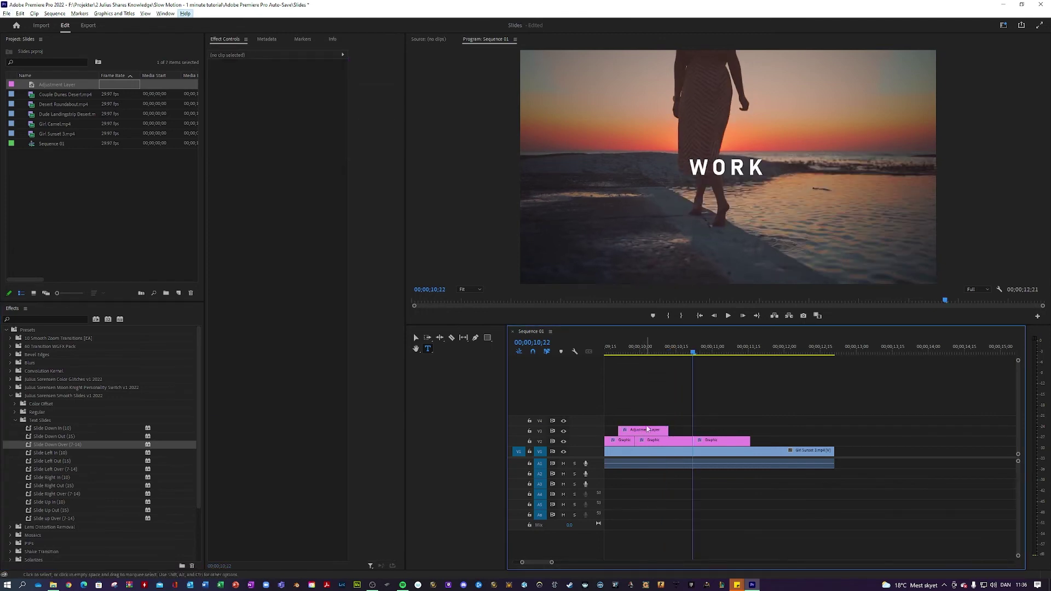
click(734, 399)
key(Left)
key(Left)
key(Left)
key(Left)
key(Left)
key(Left)
key(Left)
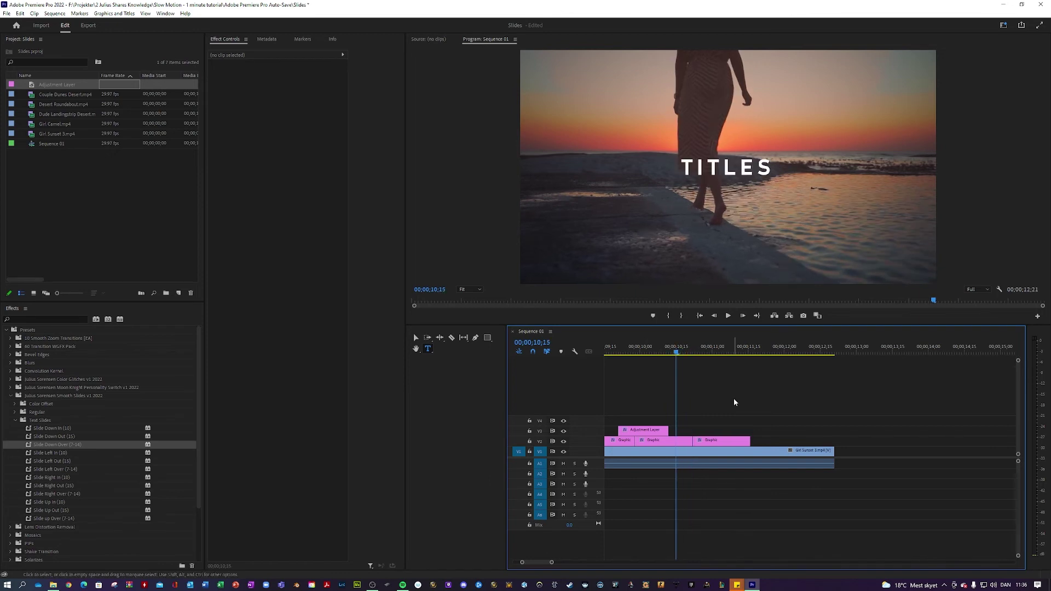
drag(36, 85, 684, 433)
- Trim the end of the adjustment layer spanning the TITLES and WORK cut to just before 00;00;11;06
drag(551, 562, 569, 562)
key(shift+Down)
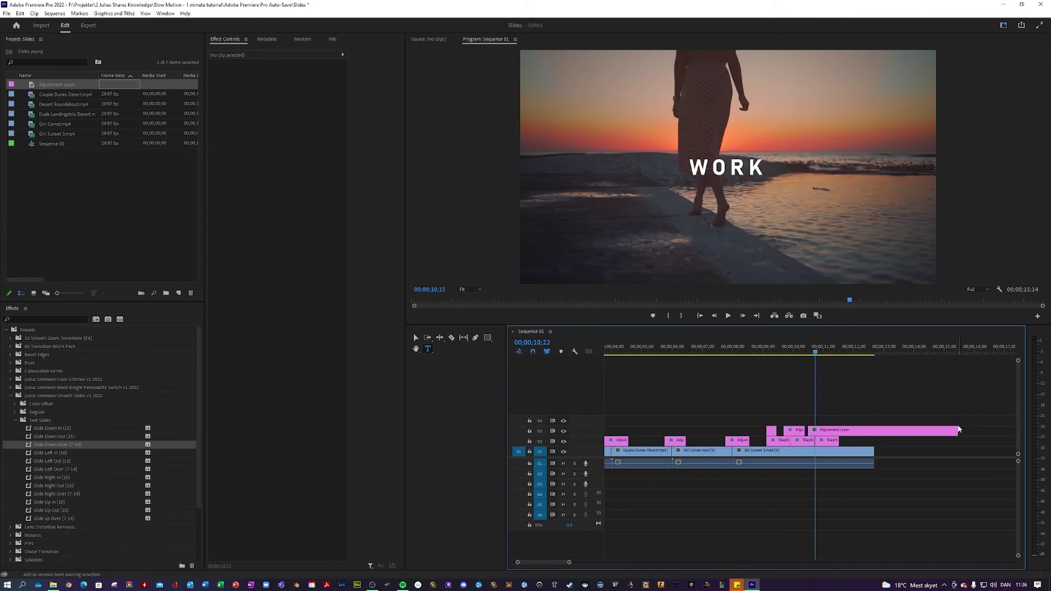
key(shift+Right)
key(shift+Right)
key(shift+Right)
key(Left)
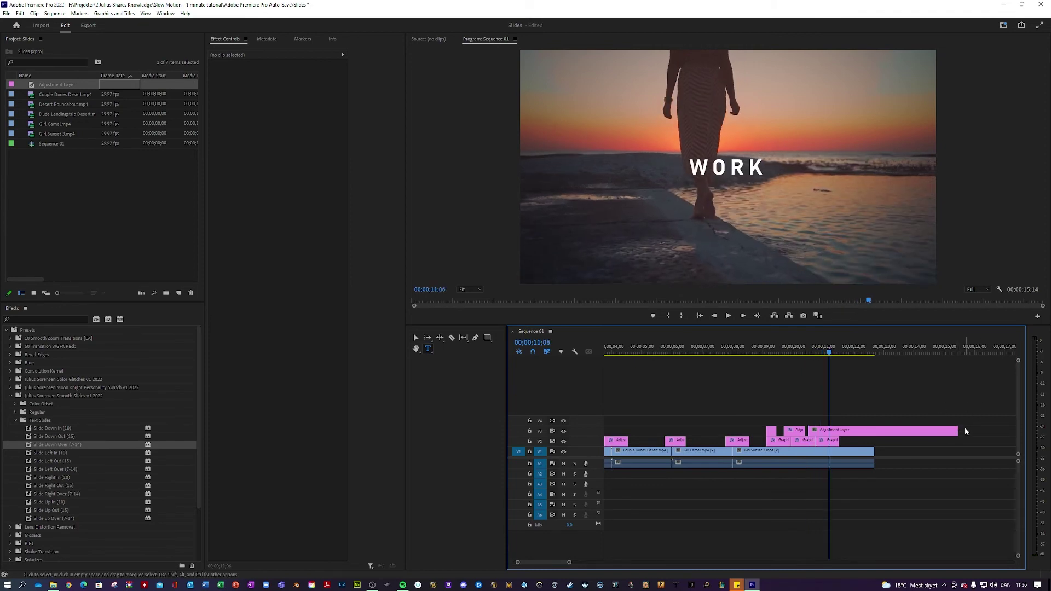
drag(957, 431, 822, 430)
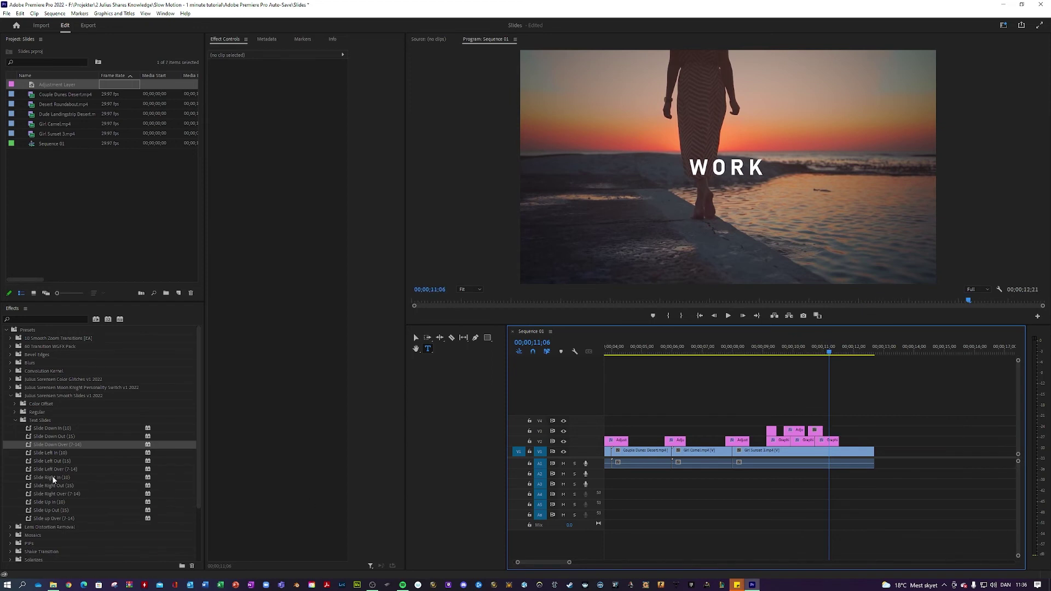
- Apply the Slide Left Over (7-14) text preset to the adjustment layer spanning the TITLES and WORK cut
click(53, 478)
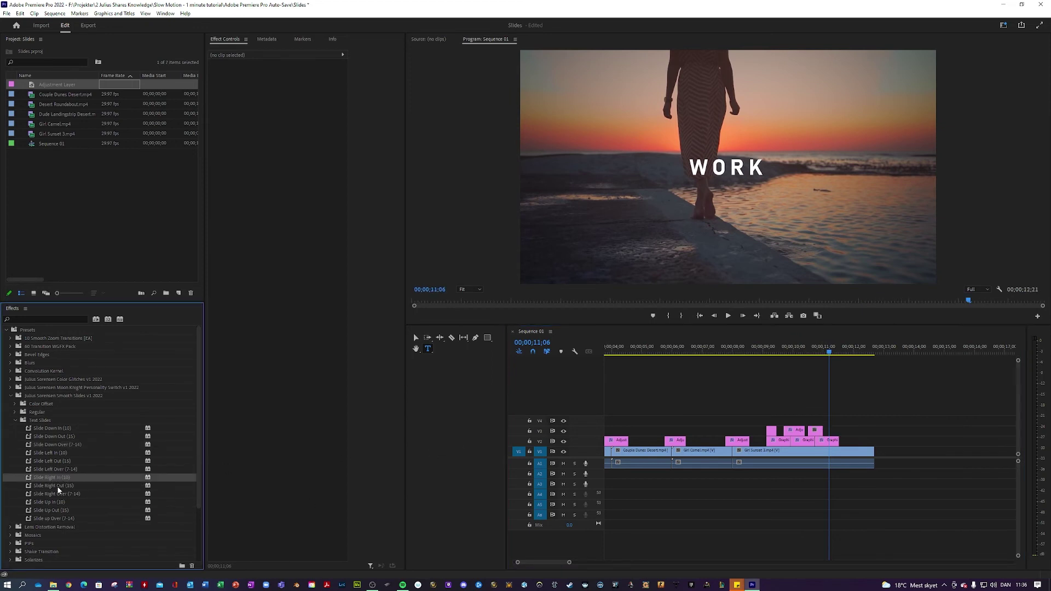
drag(63, 469, 817, 430)
key(space)
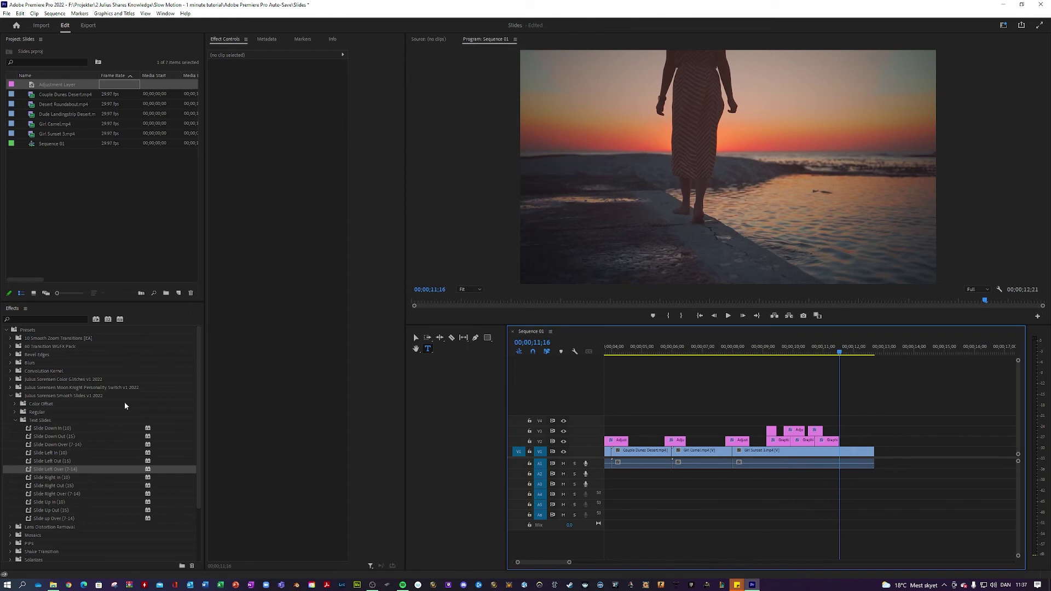
- Place a short adjustment layer on V3 over the end of the WORK title and make the layer and title end together
key(shift+Left)
key(shift+Left)
key(shift+Left)
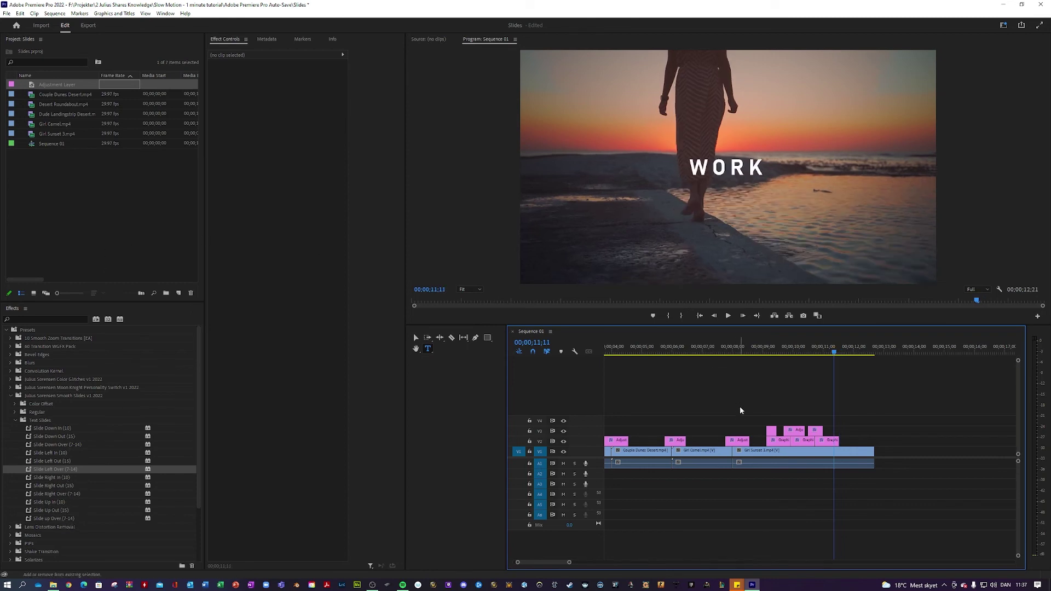
drag(49, 86, 826, 430)
drag(973, 431, 844, 441)
click(845, 413)
click(851, 403)
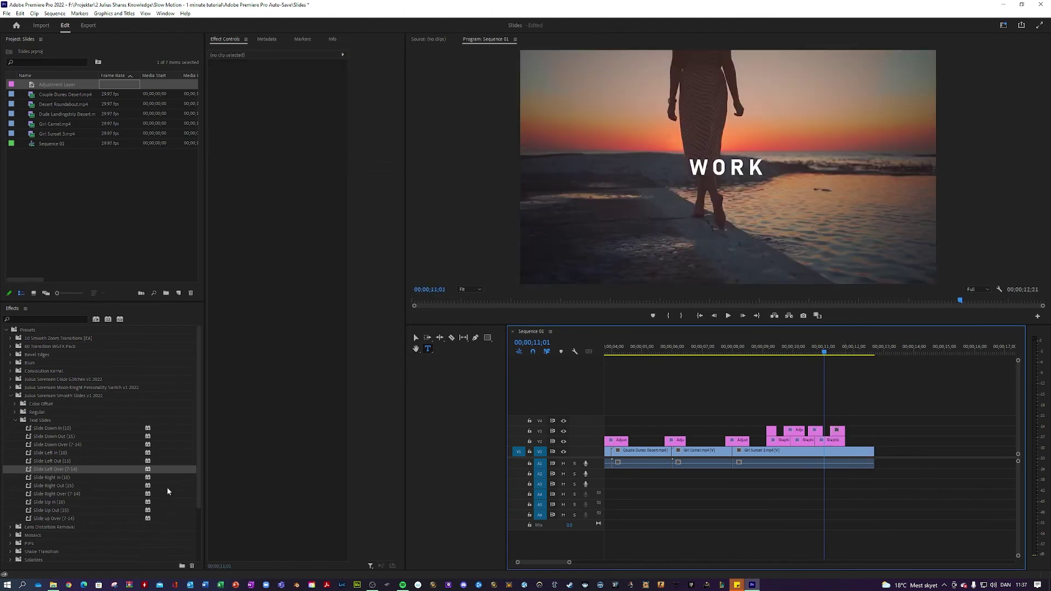
- Apply the Slide Up Out (15) text preset to the adjustment layer over the end of WORK and preview the titles
drag(50, 510, 837, 430)
click(763, 355)
key(space)
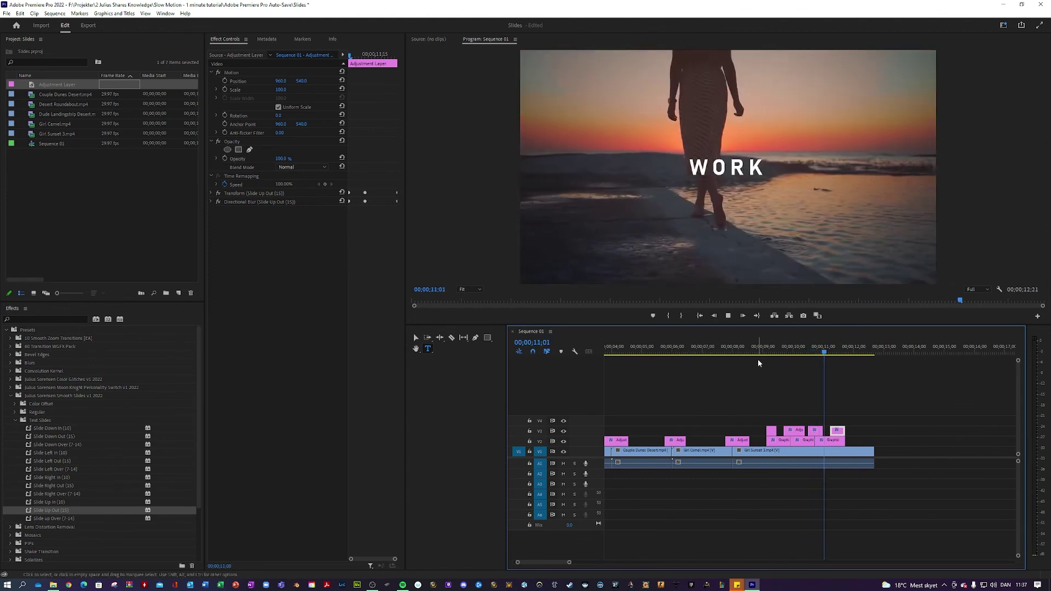
key(space)
drag(847, 349, 794, 361)
- Nest the three titles and all their adjustment layers into one sequence and play it back from before its start
click(875, 402)
drag(875, 405, 763, 445)
right_click(772, 438)
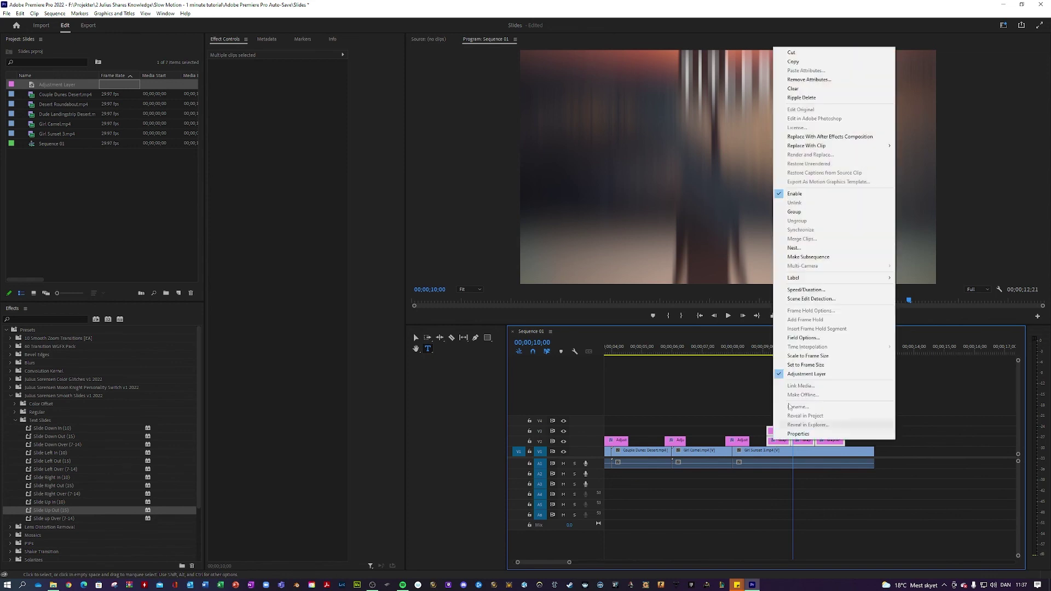
click(798, 248)
click(506, 300)
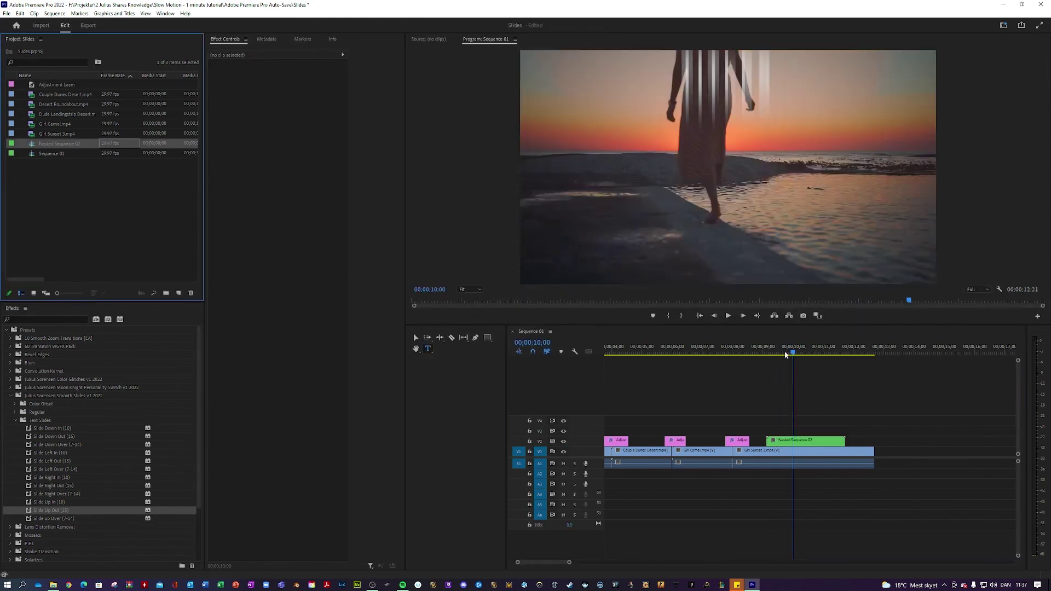
drag(786, 354, 753, 355)
key(space)
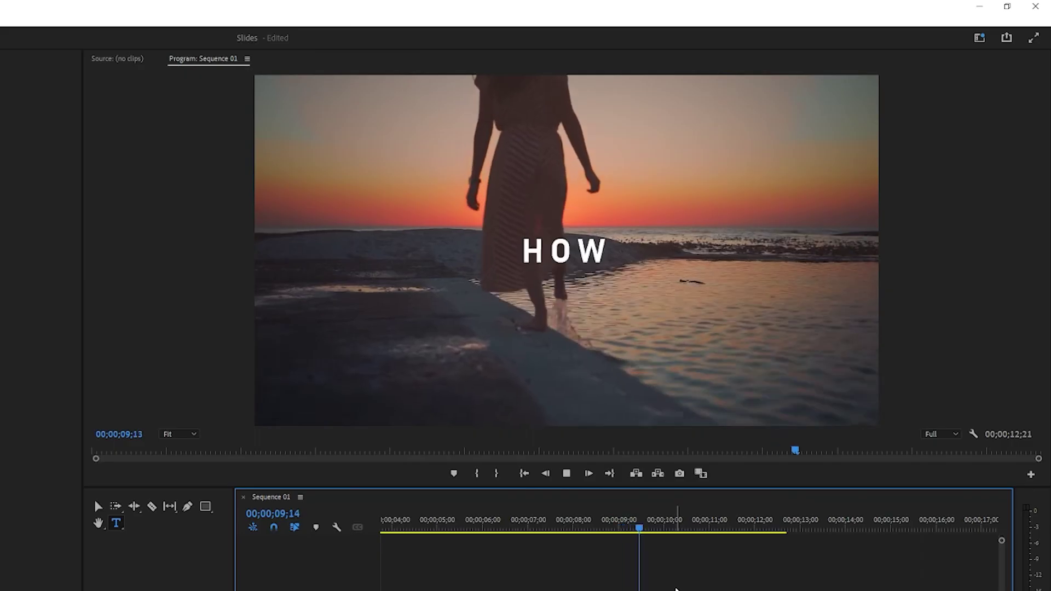